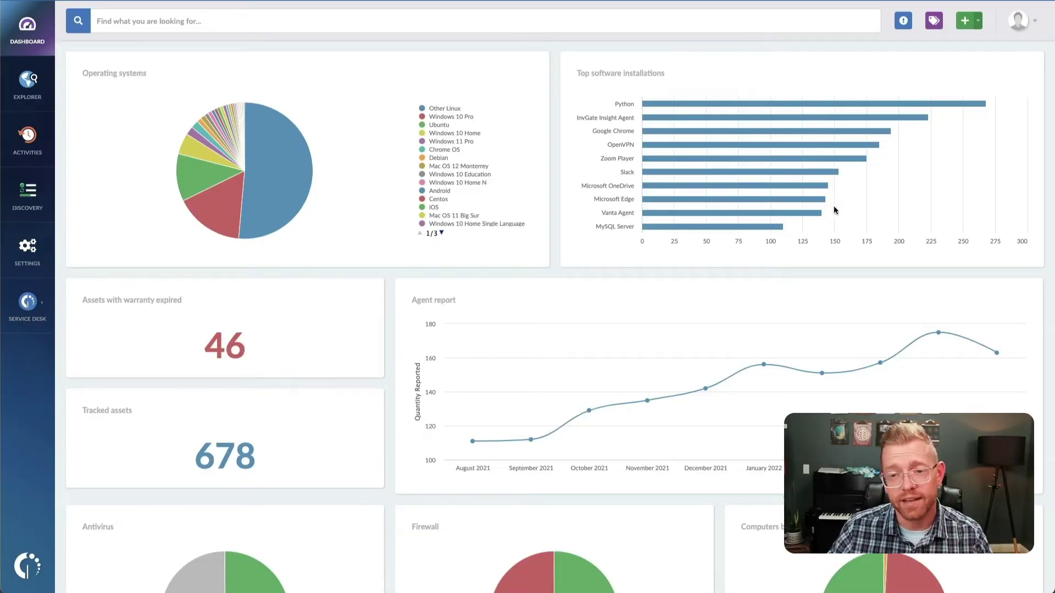
Start creating a single CI, choose Assets, and select the Headset asset type
{"action": "left_click", "coordinate": [979, 23]}
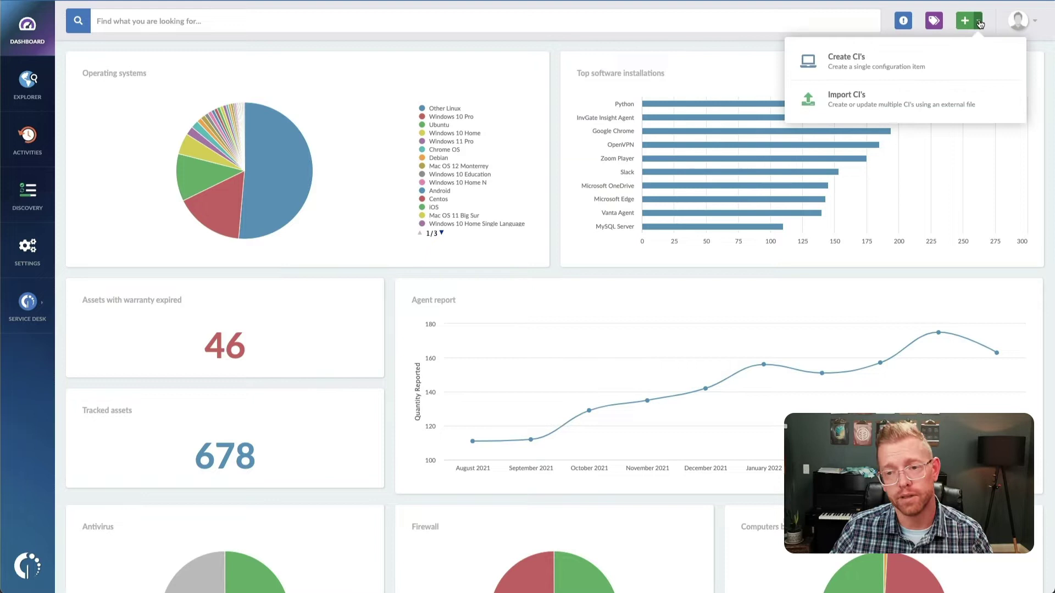
{"action": "left_click", "coordinate": [953, 58]}
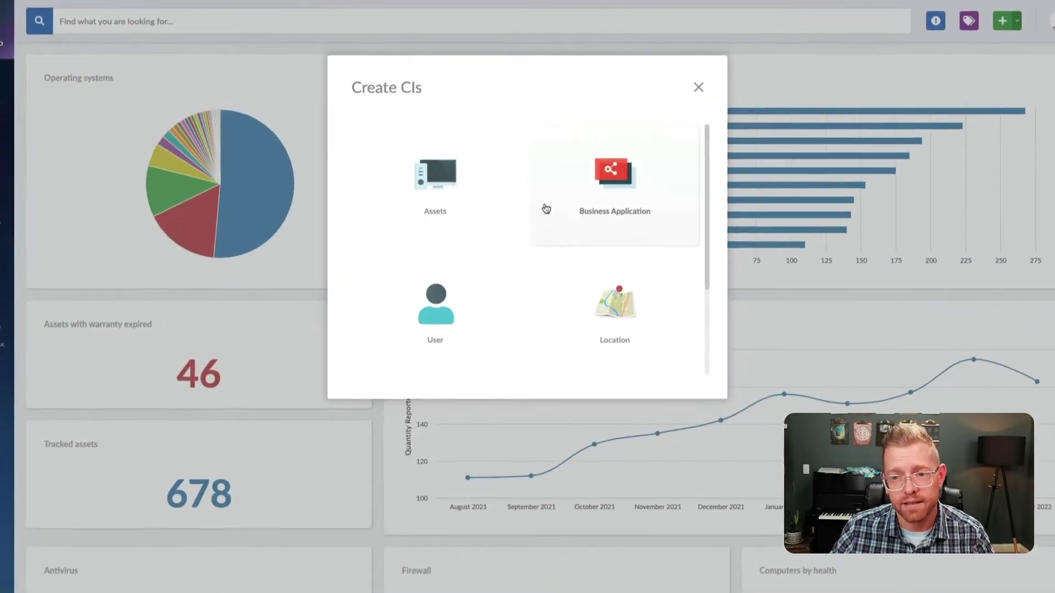
{"action": "scroll", "coordinate": [513, 217], "scroll_direction": "down", "scroll_amount": 3}
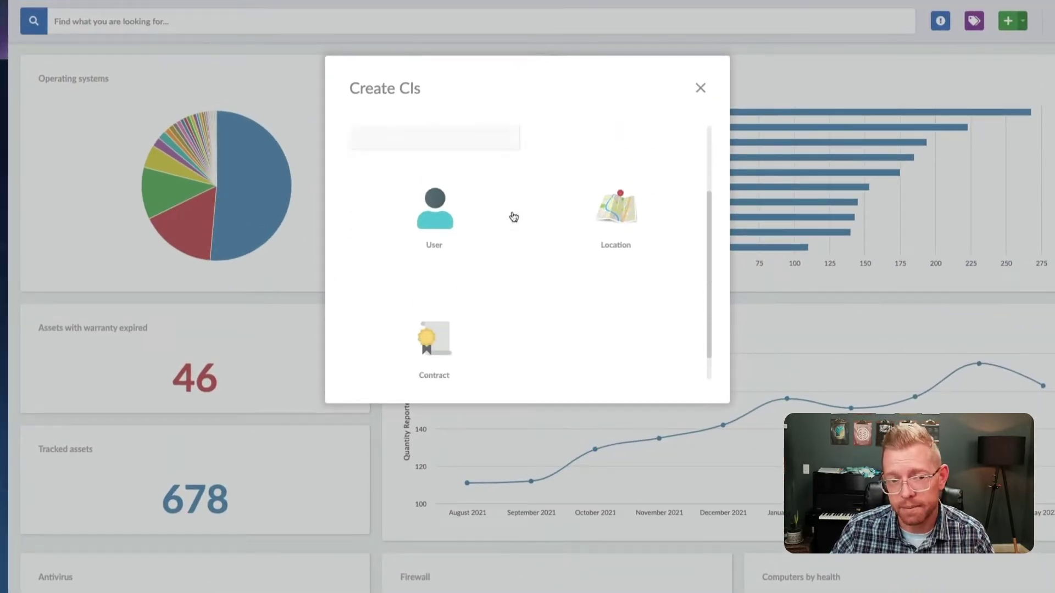
{"action": "scroll", "coordinate": [514, 217], "scroll_direction": "up", "scroll_amount": 3}
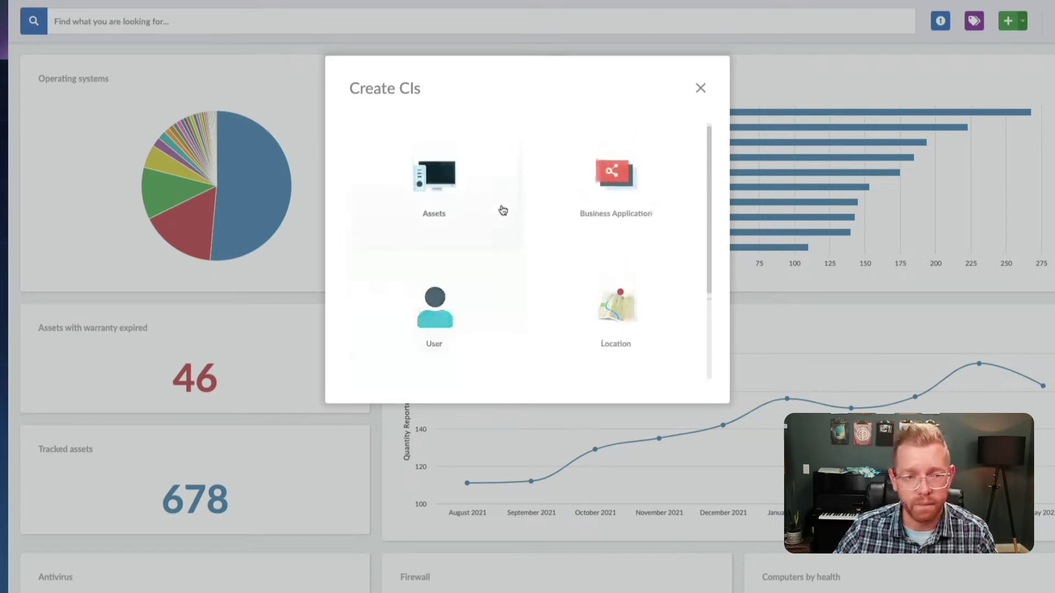
{"action": "left_click", "coordinate": [467, 192]}
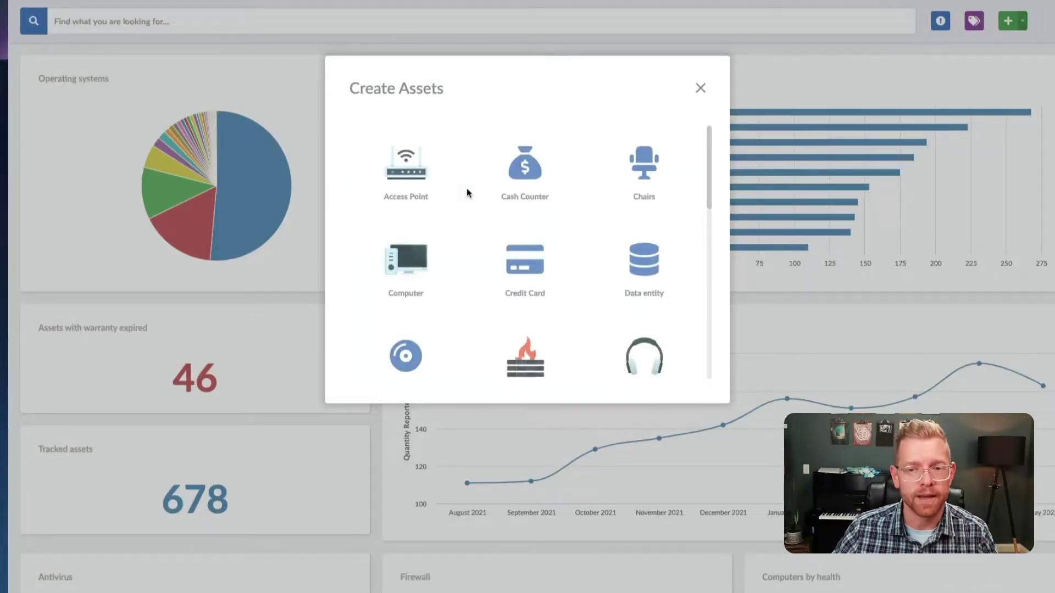
{"action": "scroll", "coordinate": [500, 238], "scroll_direction": "down", "scroll_amount": 3}
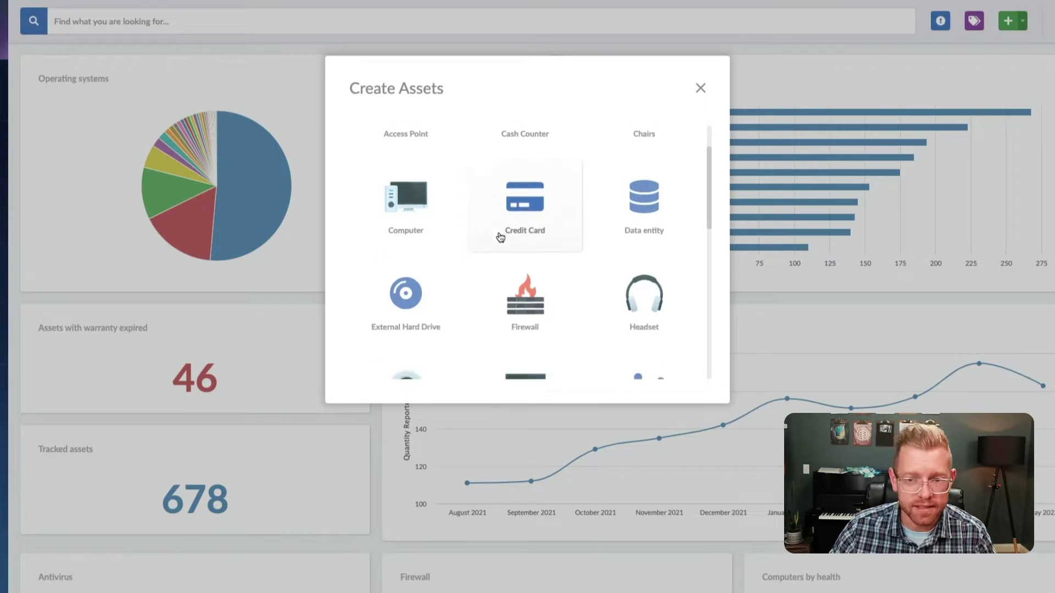
{"action": "scroll", "coordinate": [500, 237], "scroll_direction": "down", "scroll_amount": 2}
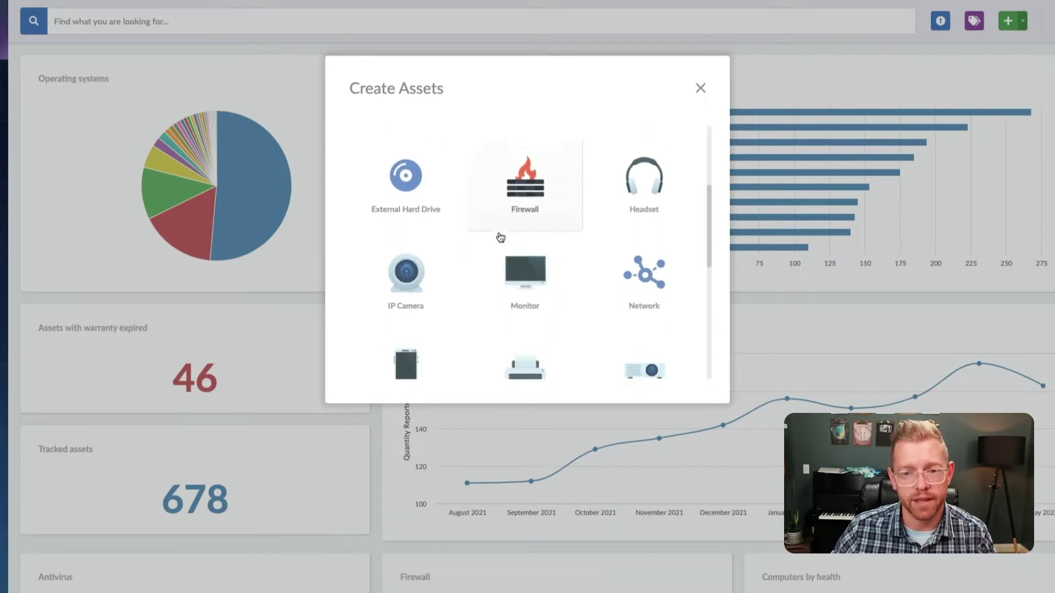
{"action": "scroll", "coordinate": [500, 237], "scroll_direction": "down", "scroll_amount": 2}
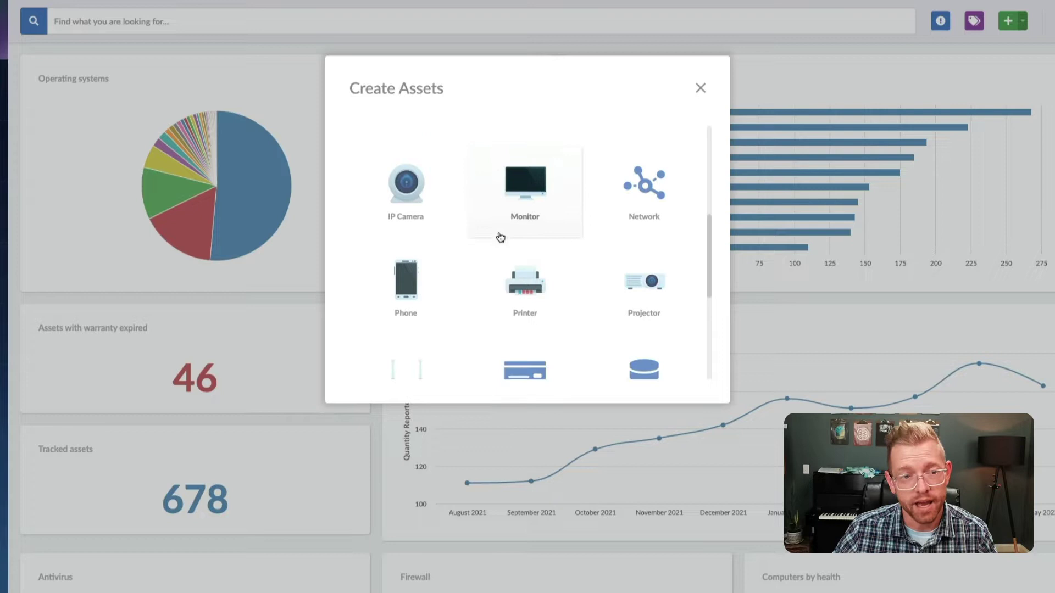
{"action": "scroll", "coordinate": [500, 237], "scroll_direction": "up", "scroll_amount": 3}
{"action": "scroll", "coordinate": [500, 237], "scroll_direction": "up", "scroll_amount": 2}
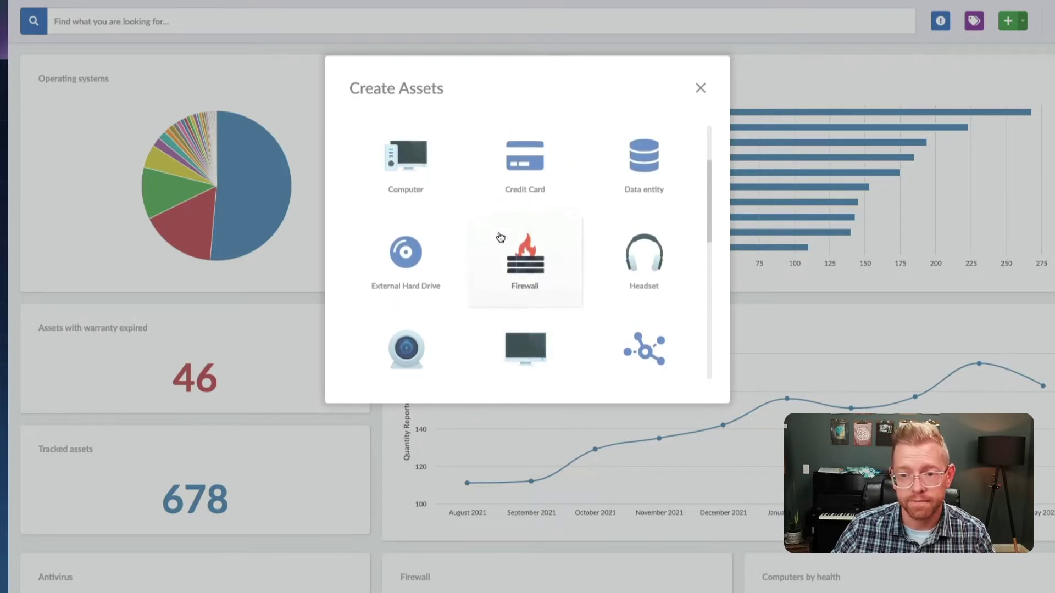
{"action": "left_click", "coordinate": [654, 288]}
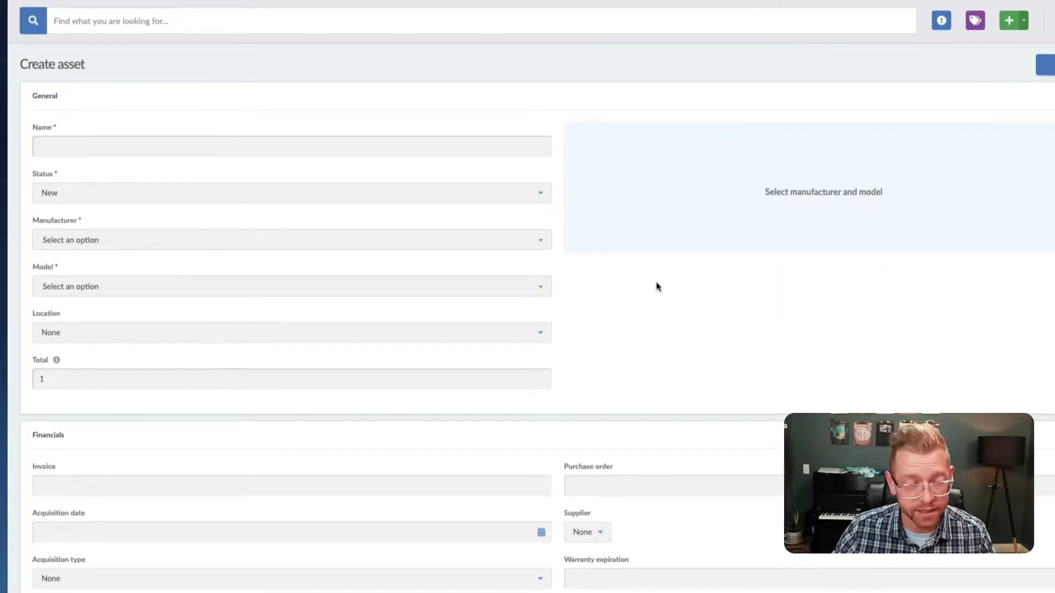
Name the asset Headsets and add JBL as a new manufacturer
{"action": "left_click", "coordinate": [363, 150]}
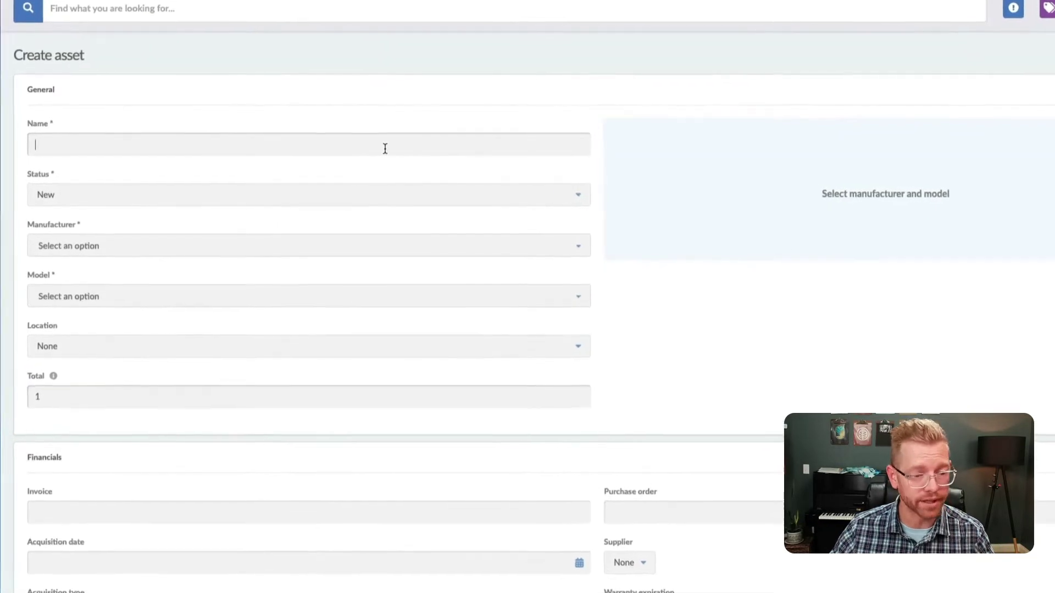
{"action": "type", "text": "Headsets"}
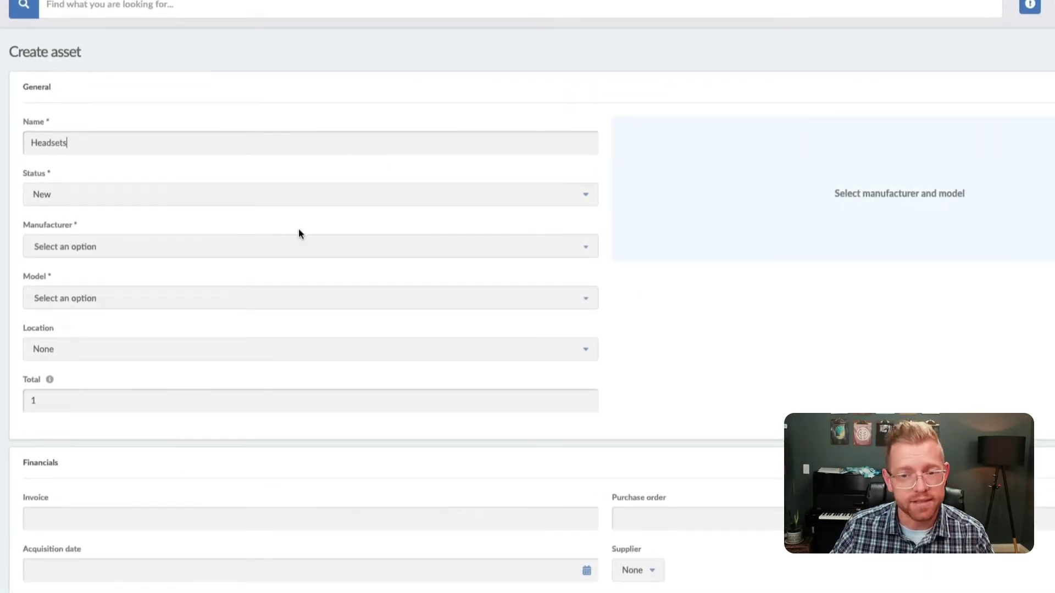
{"action": "left_click", "coordinate": [112, 252]}
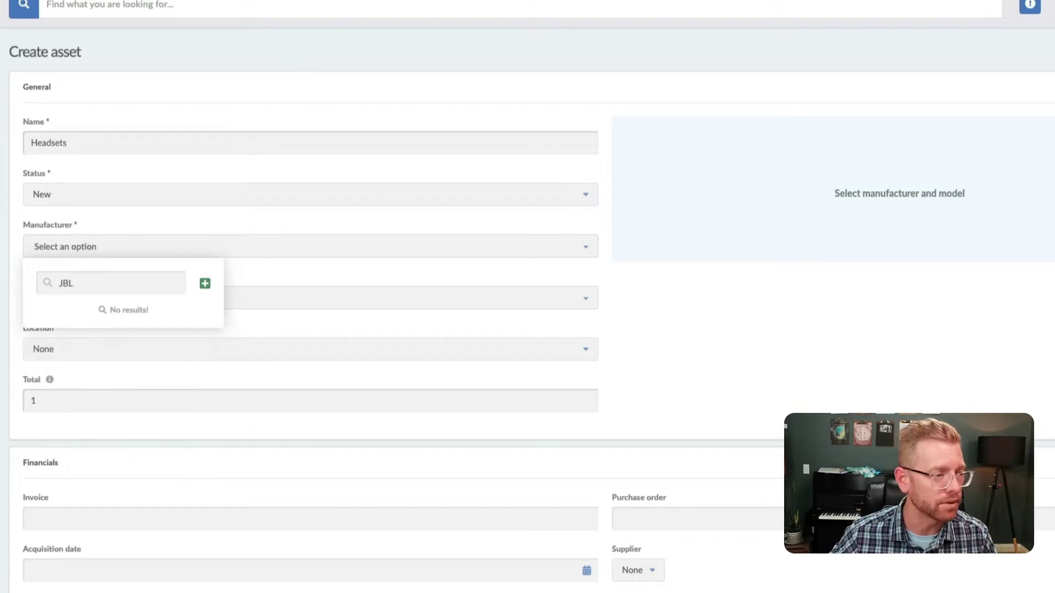
{"action": "left_click", "coordinate": [206, 286]}
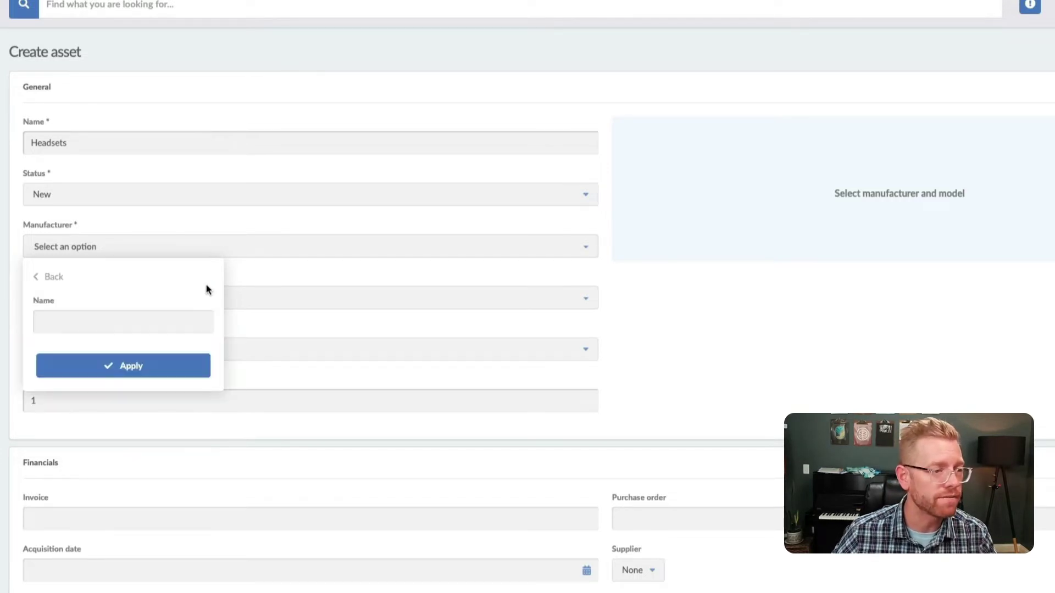
{"action": "left_click", "coordinate": [182, 318]}
{"action": "type", "text": "JBL"}
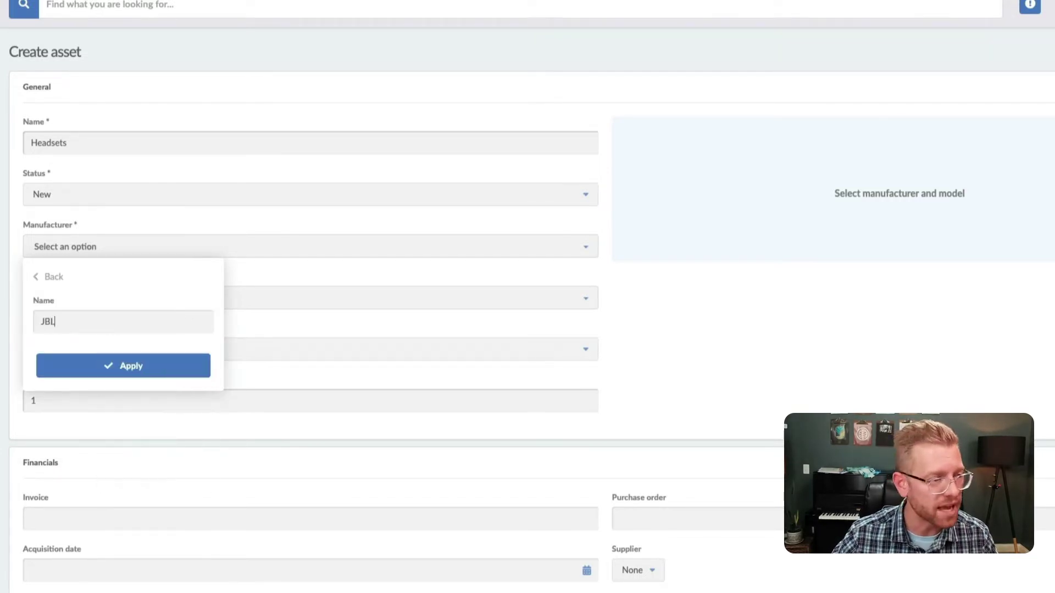
{"action": "left_click", "coordinate": [182, 366]}
Add a new JBL model, JBL-001, for the asset
{"action": "left_click", "coordinate": [95, 300]}
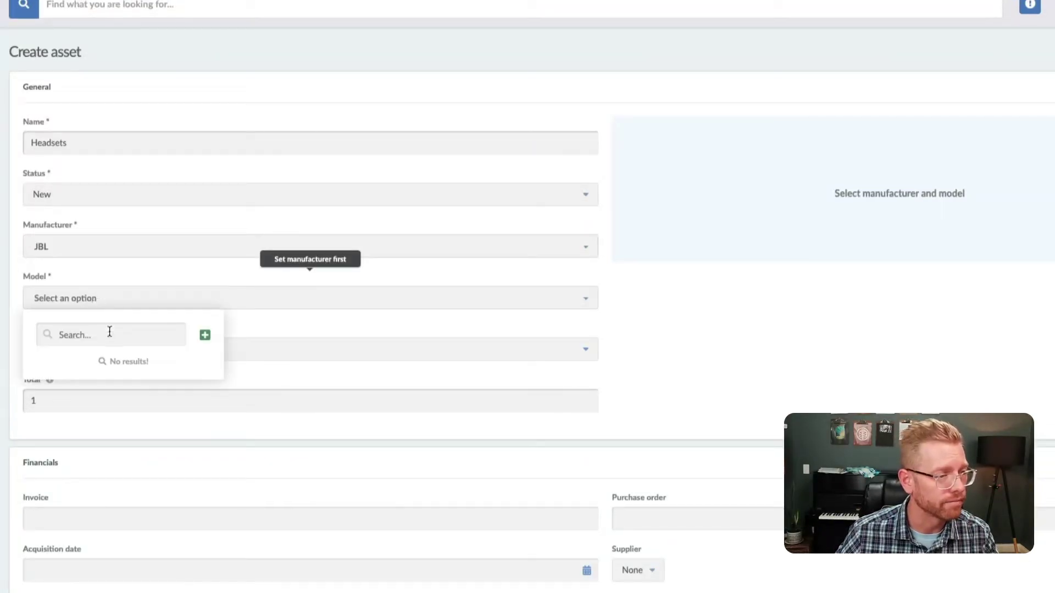
{"action": "left_click", "coordinate": [205, 335]}
{"action": "type", "text": "JBL-001"}
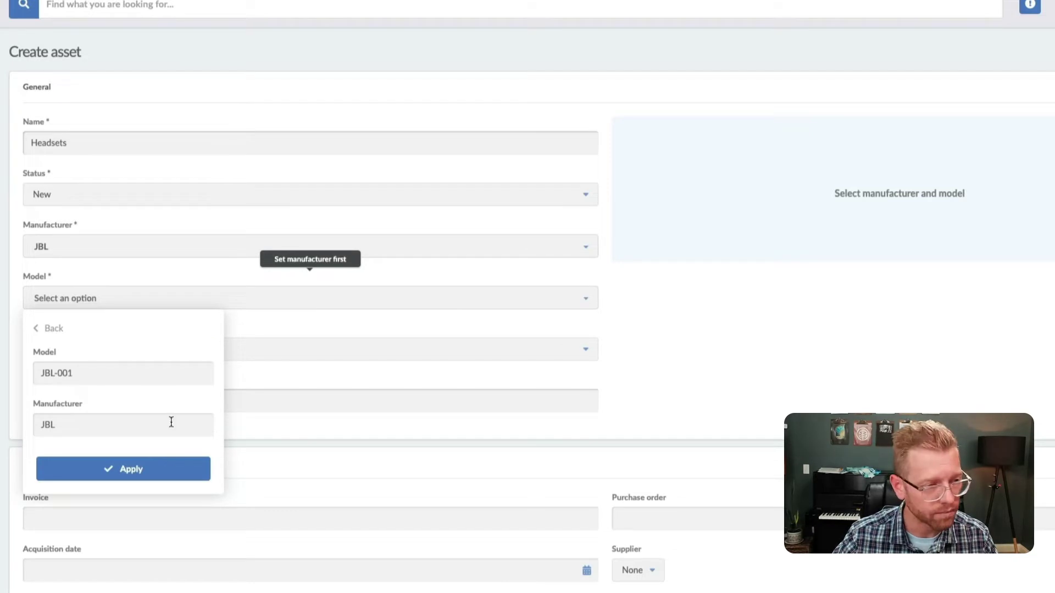
{"action": "left_click", "coordinate": [132, 468]}
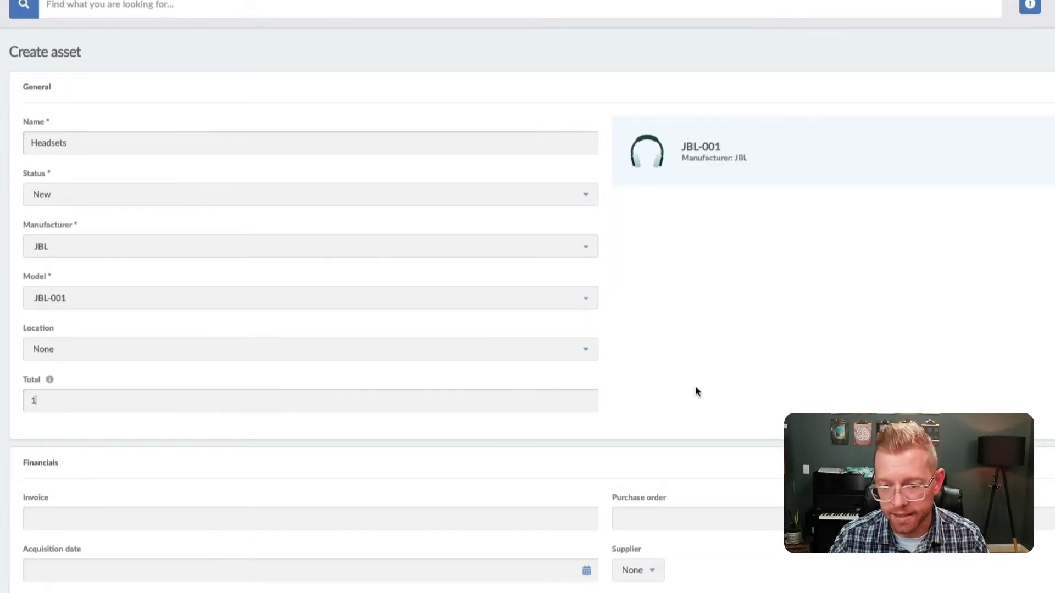
Change Total to 10 and look over the Financials and Information sections
{"action": "type", "text": "0"}
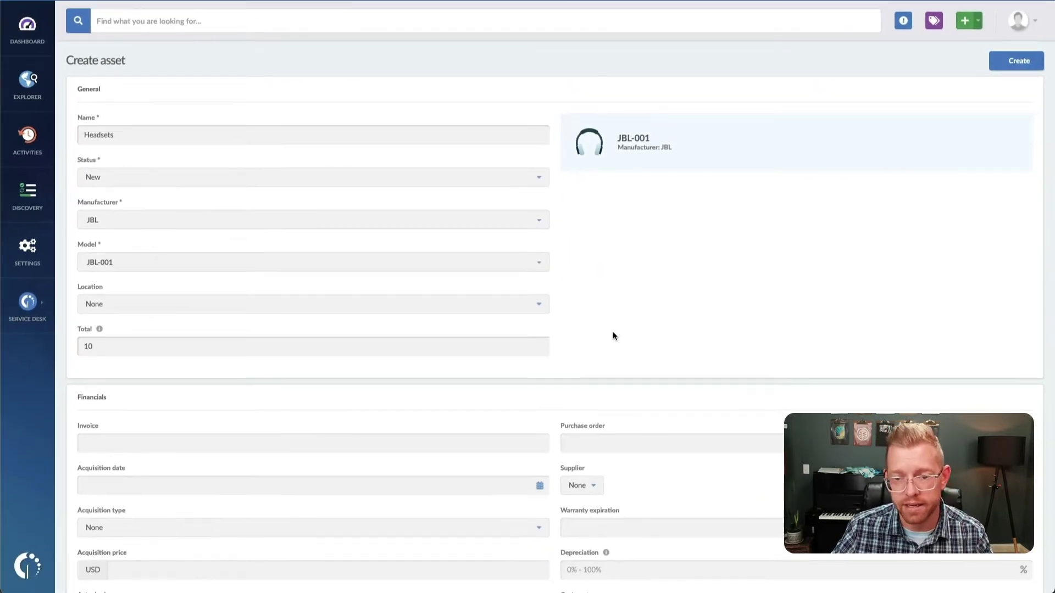
{"action": "scroll", "coordinate": [613, 335], "scroll_direction": "down", "scroll_amount": 3}
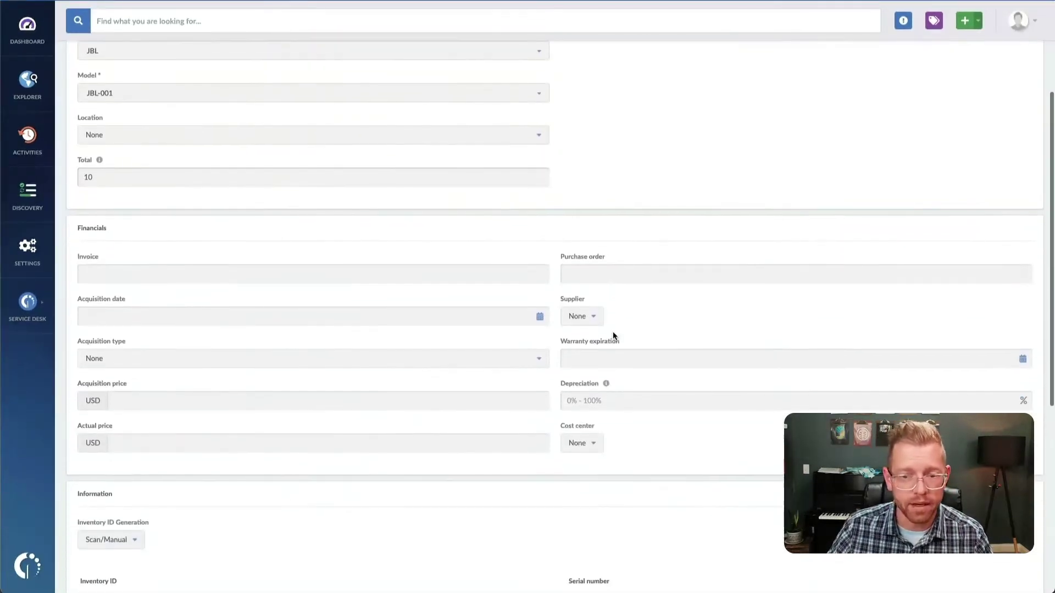
{"action": "scroll", "coordinate": [613, 334], "scroll_direction": "down", "scroll_amount": 5}
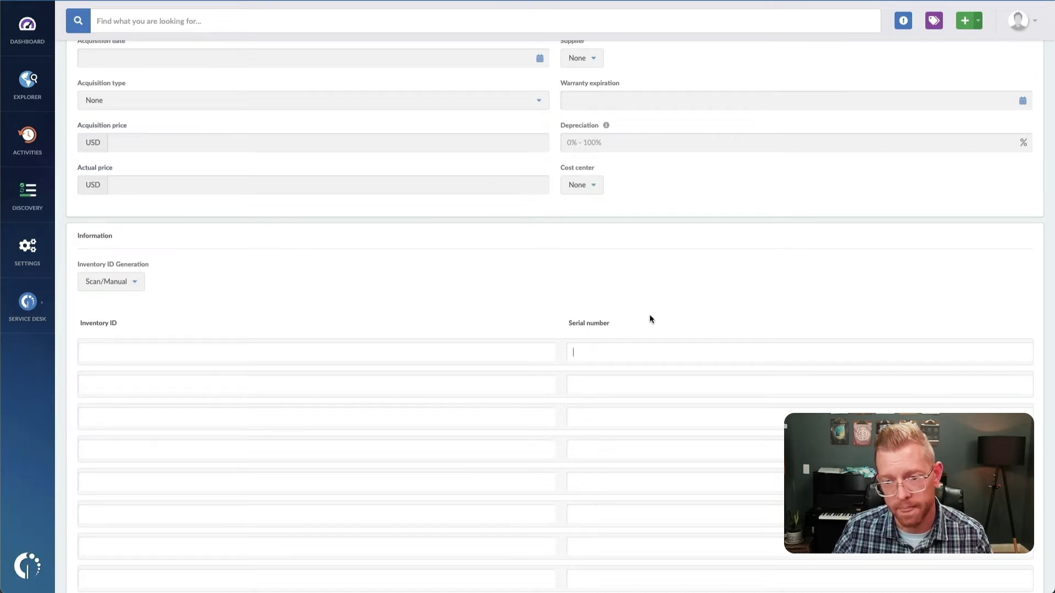
{"action": "scroll", "coordinate": [650, 318], "scroll_direction": "up", "scroll_amount": 8}
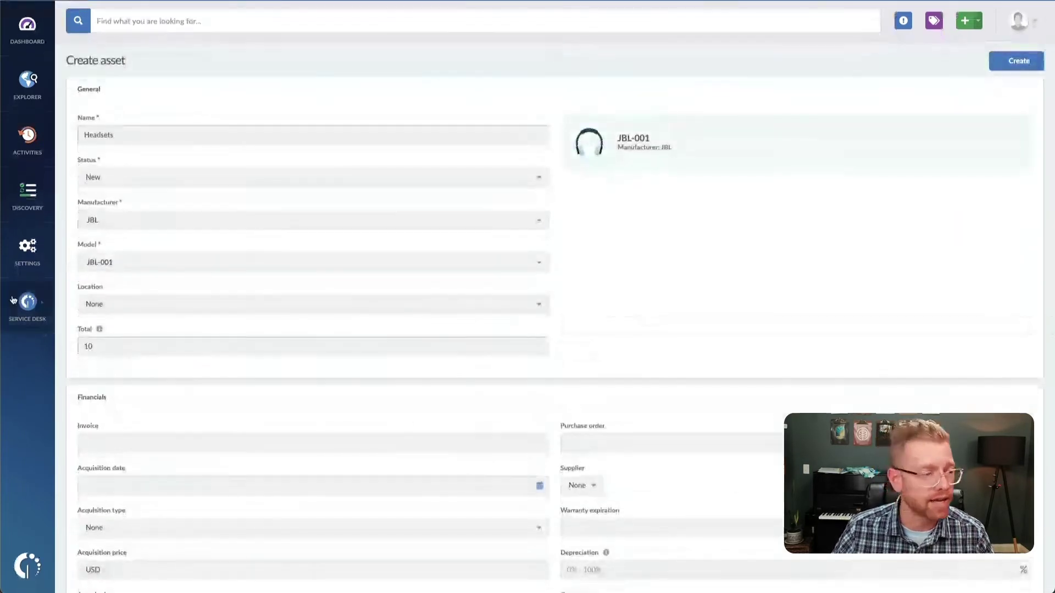
In Network settings, choose OS X, the Manual method, and Insight server as main proxy
{"action": "left_click", "coordinate": [31, 266]}
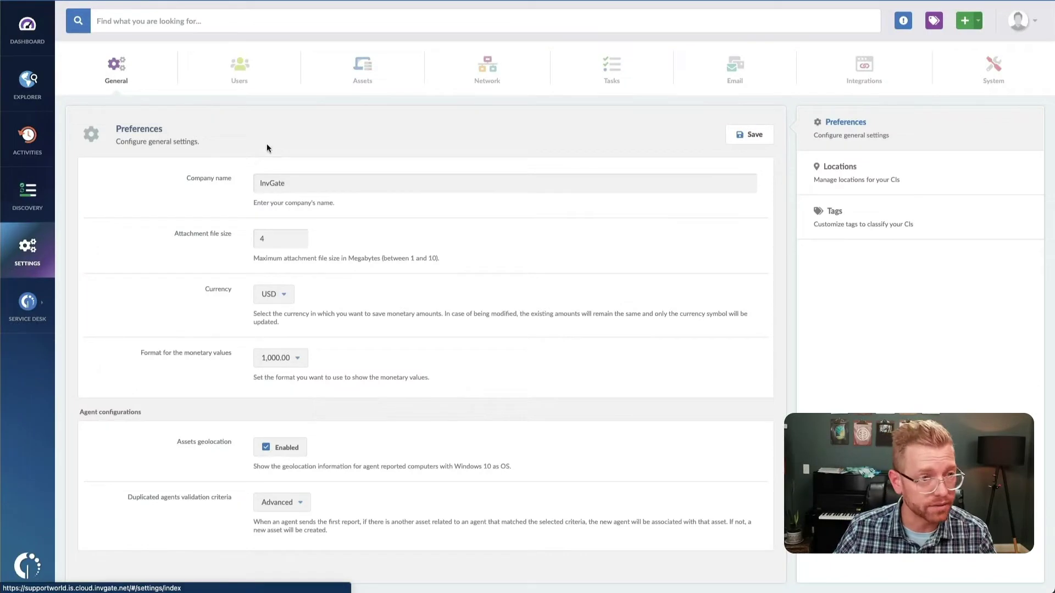
{"action": "left_click", "coordinate": [485, 69]}
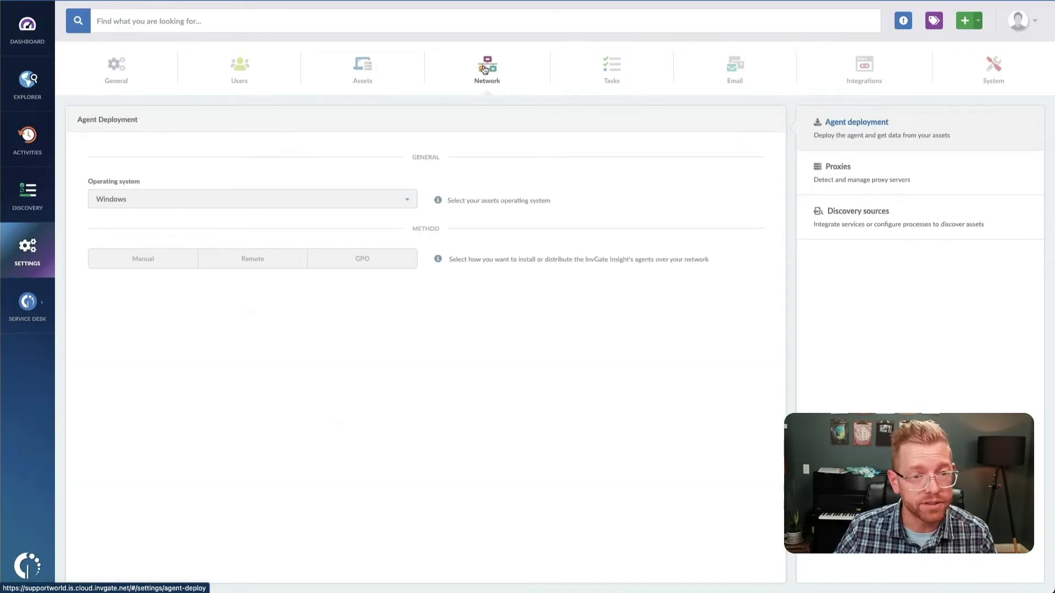
{"action": "left_click", "coordinate": [398, 201]}
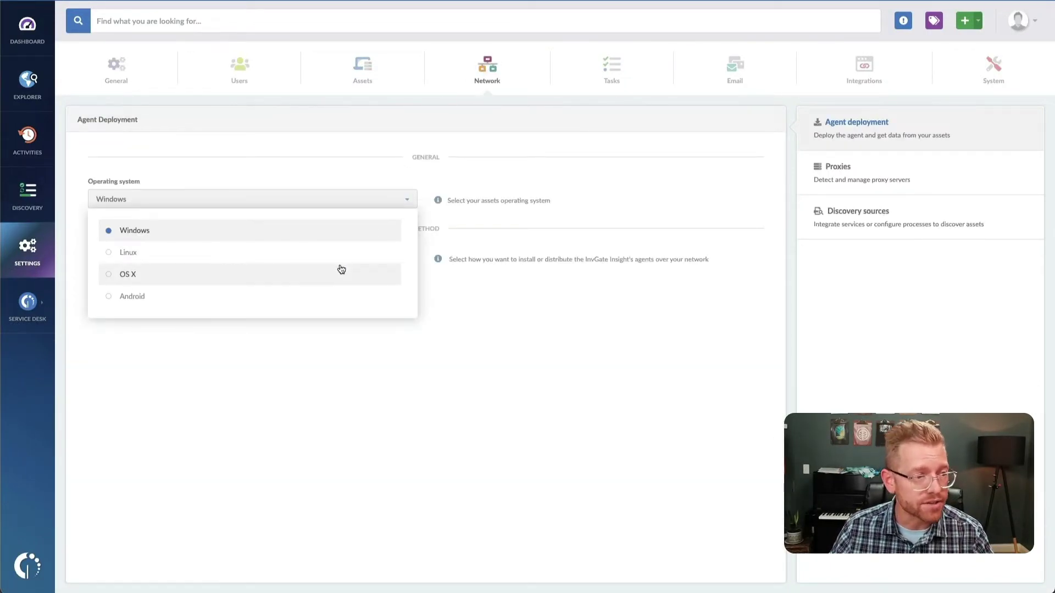
{"action": "left_click", "coordinate": [329, 280]}
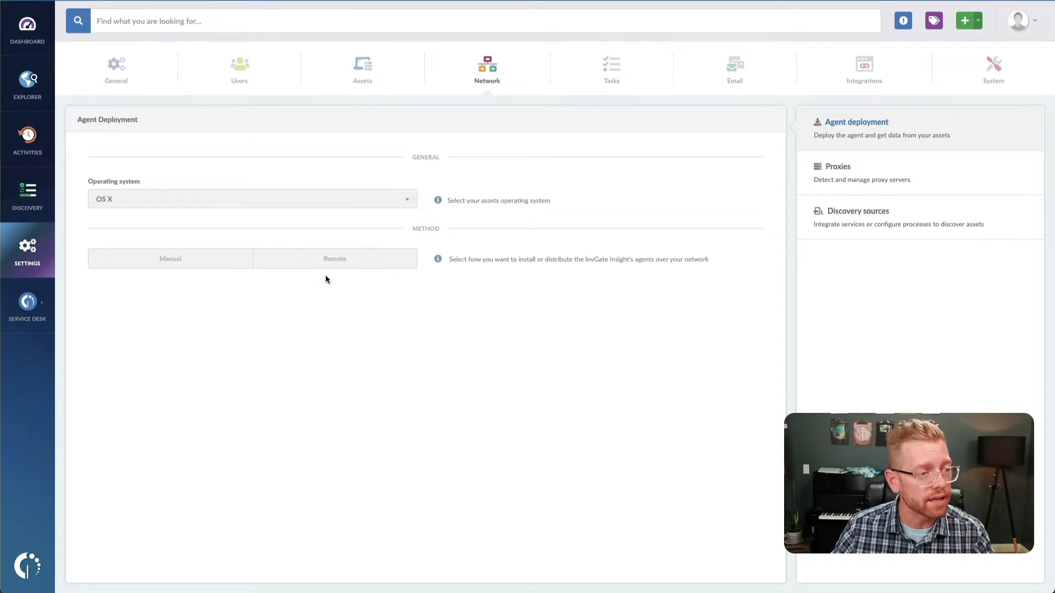
{"action": "left_click", "coordinate": [205, 263]}
{"action": "left_click", "coordinate": [290, 347]}
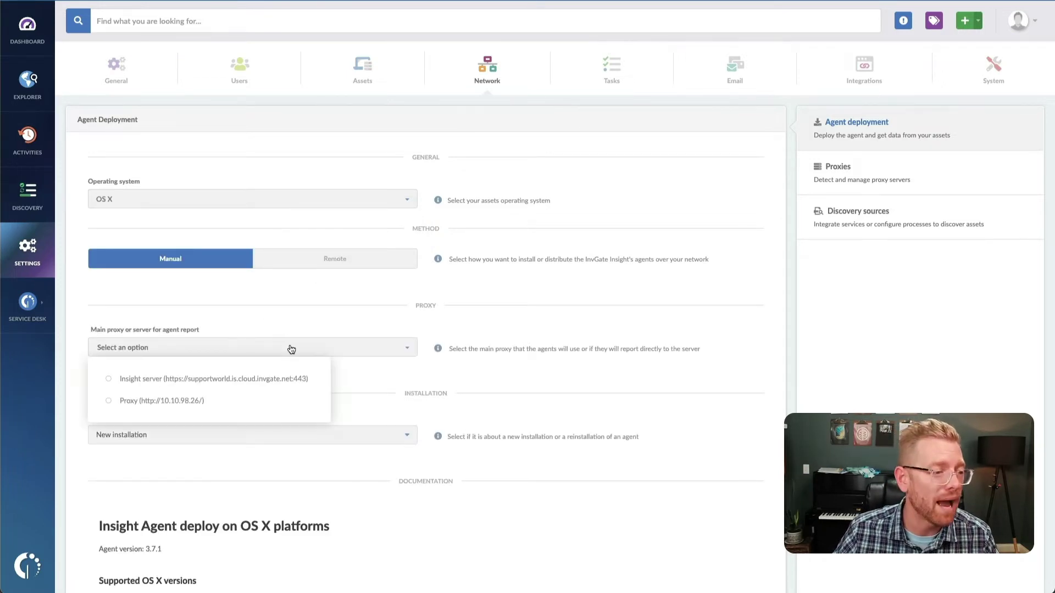
{"action": "left_click", "coordinate": [282, 378]}
{"action": "scroll", "coordinate": [460, 380], "scroll_direction": "down", "scroll_amount": 8}
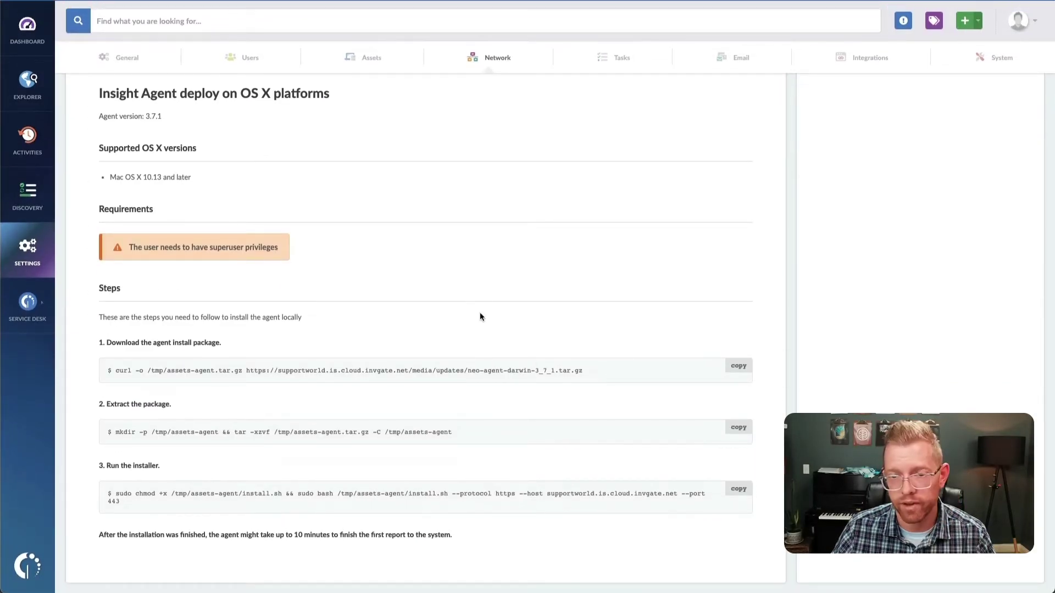
Open laptop ASSET-004 from the assets list and view its Hardware tab
{"action": "left_click", "coordinate": [27, 85]}
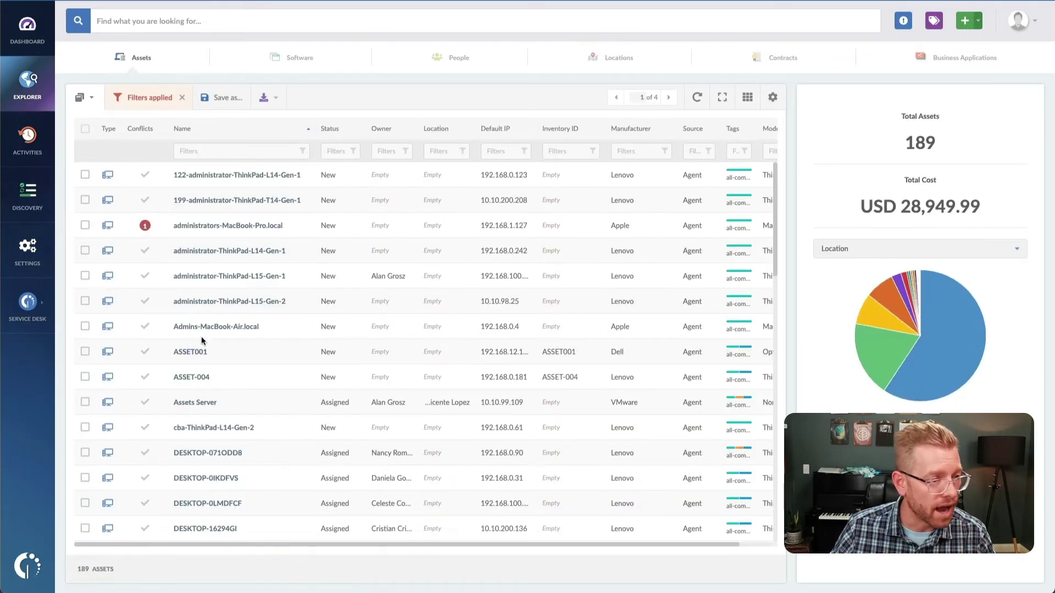
{"action": "left_click", "coordinate": [199, 377]}
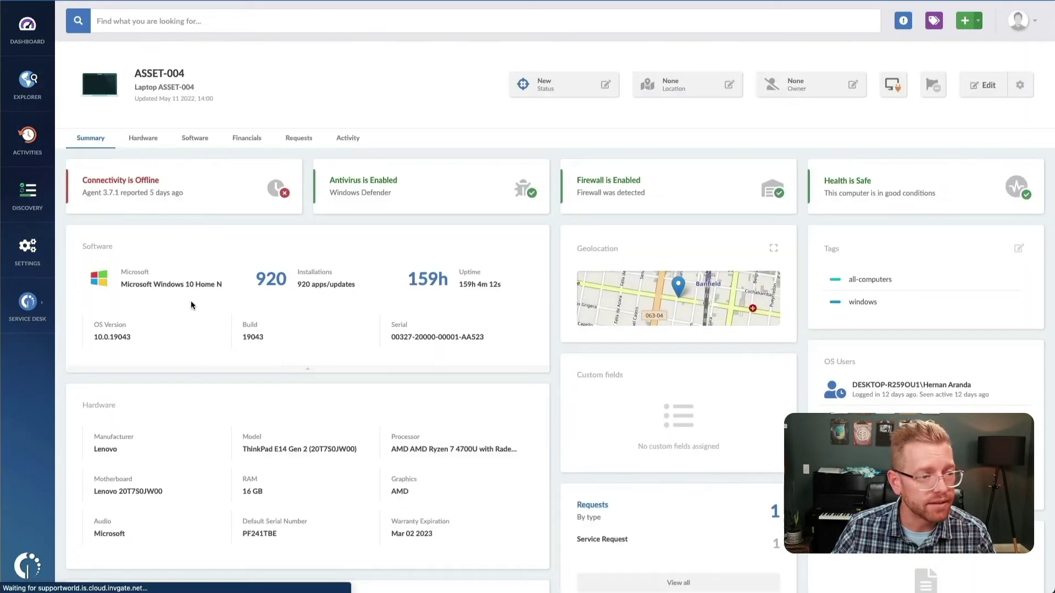
{"action": "scroll", "coordinate": [460, 333], "scroll_direction": "down", "scroll_amount": 5}
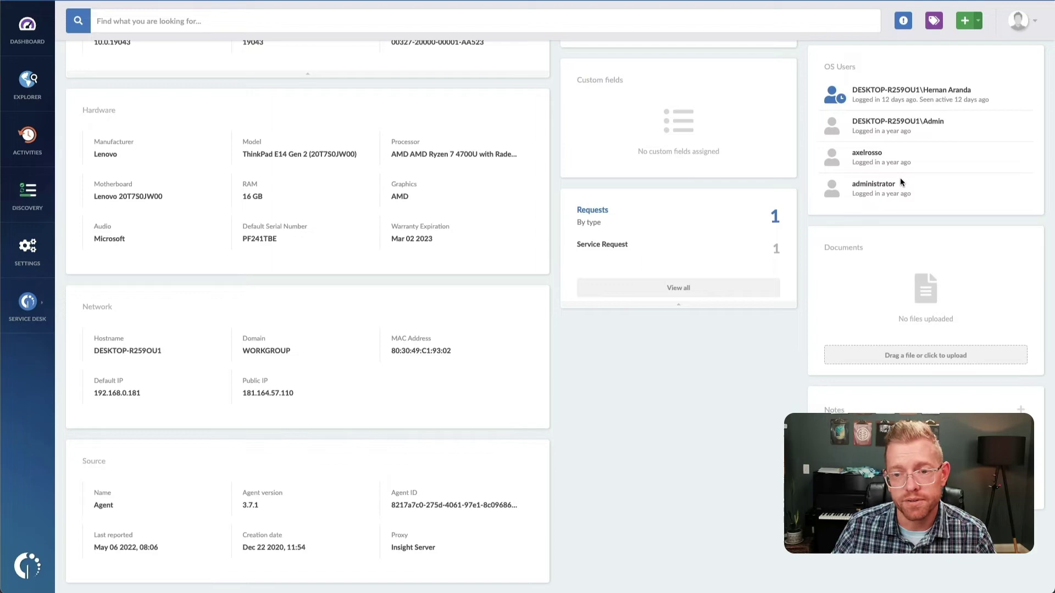
{"action": "scroll", "coordinate": [700, 224], "scroll_direction": "up", "scroll_amount": 5}
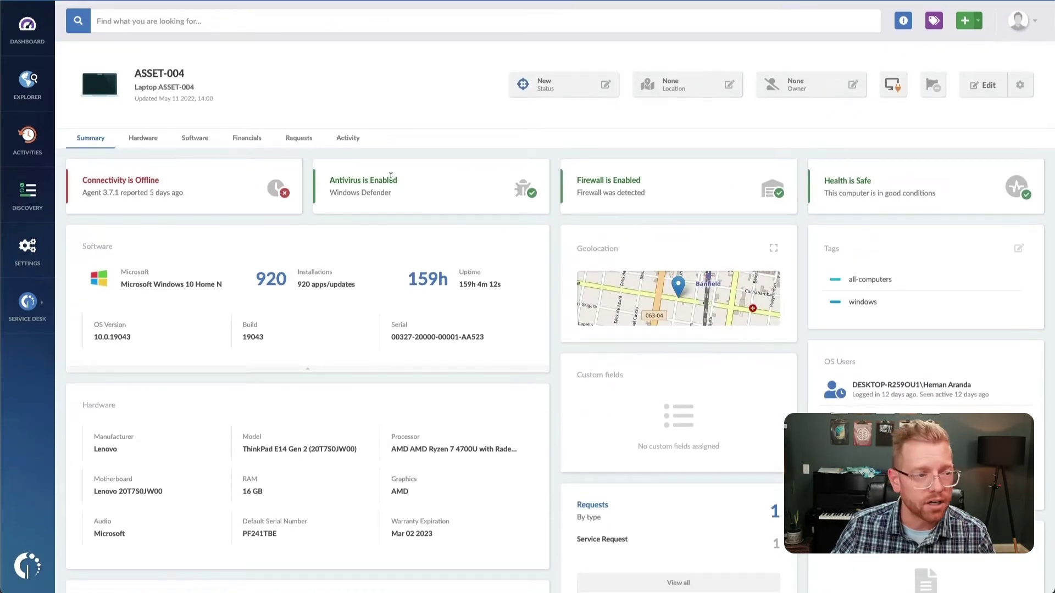
{"action": "left_click", "coordinate": [148, 141]}
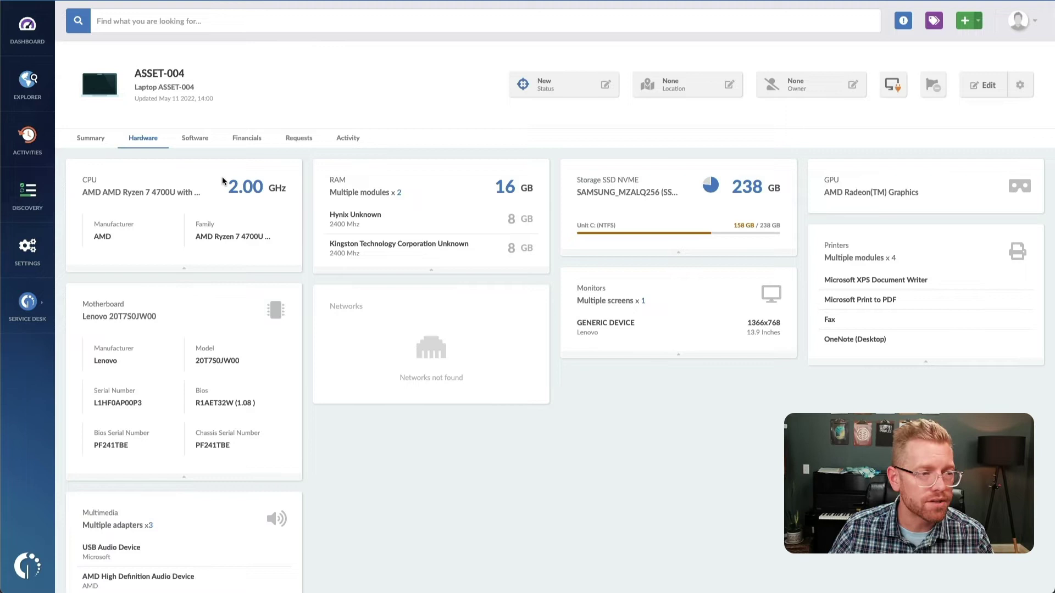
Scroll through the 134 software installations on ASSET-004's Software tab
{"action": "left_click", "coordinate": [192, 140]}
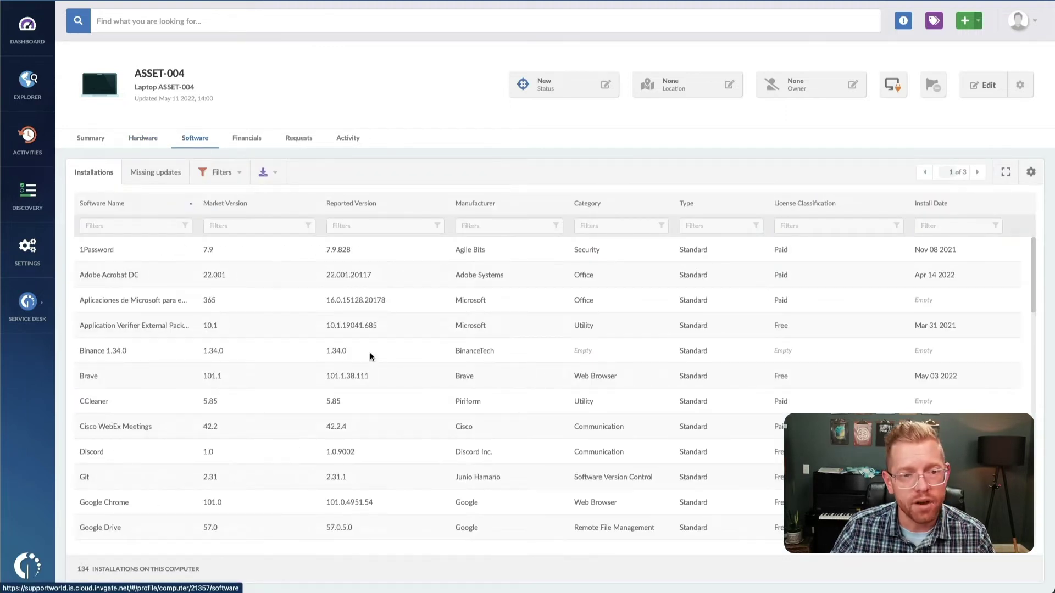
{"action": "scroll", "coordinate": [379, 364], "scroll_direction": "down", "scroll_amount": 3}
{"action": "scroll", "coordinate": [379, 364], "scroll_direction": "down", "scroll_amount": 5}
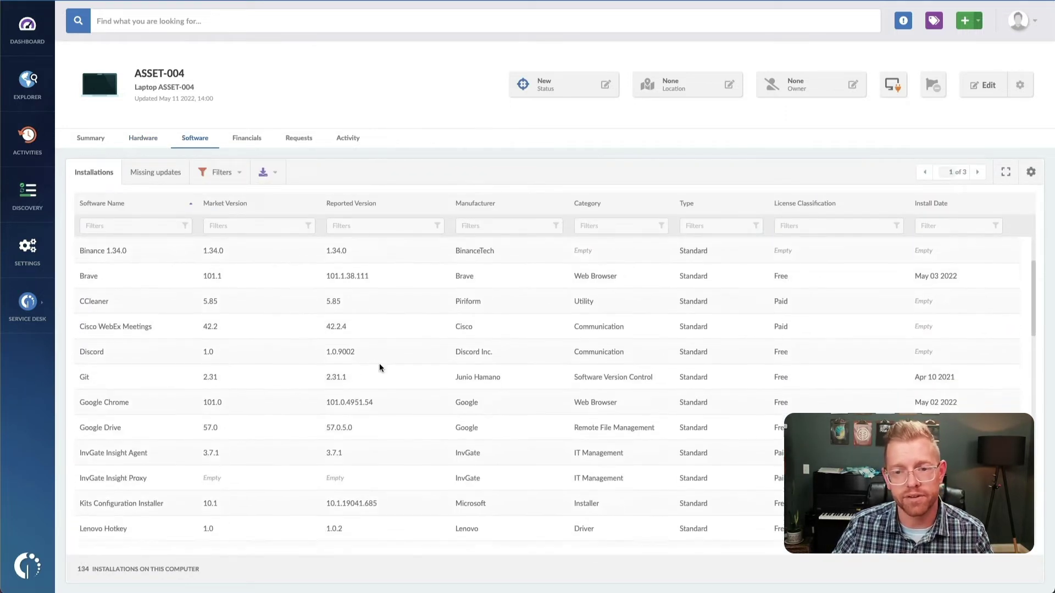
{"action": "scroll", "coordinate": [379, 364], "scroll_direction": "down", "scroll_amount": 10}
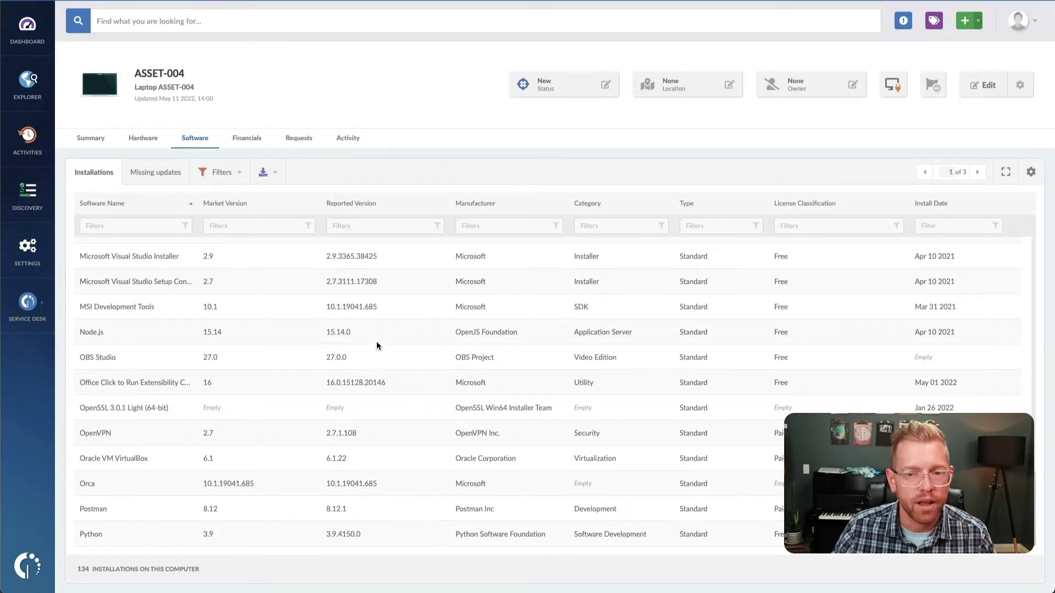
View ASSET-004's Financials tab, then its Requests tab showing Update virus definitions
{"action": "left_click", "coordinate": [249, 138]}
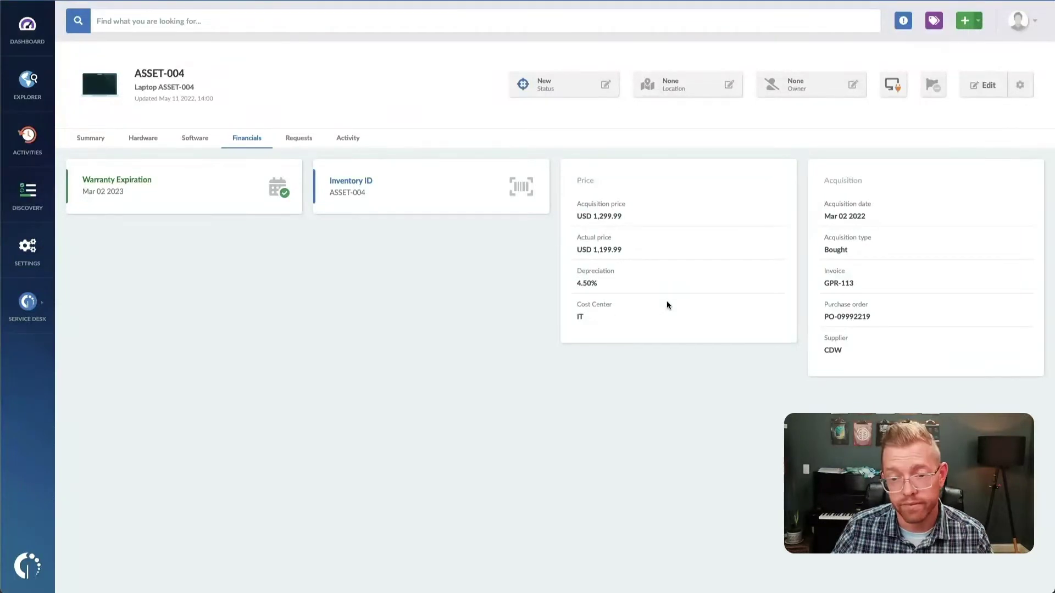
{"action": "left_click", "coordinate": [296, 139]}
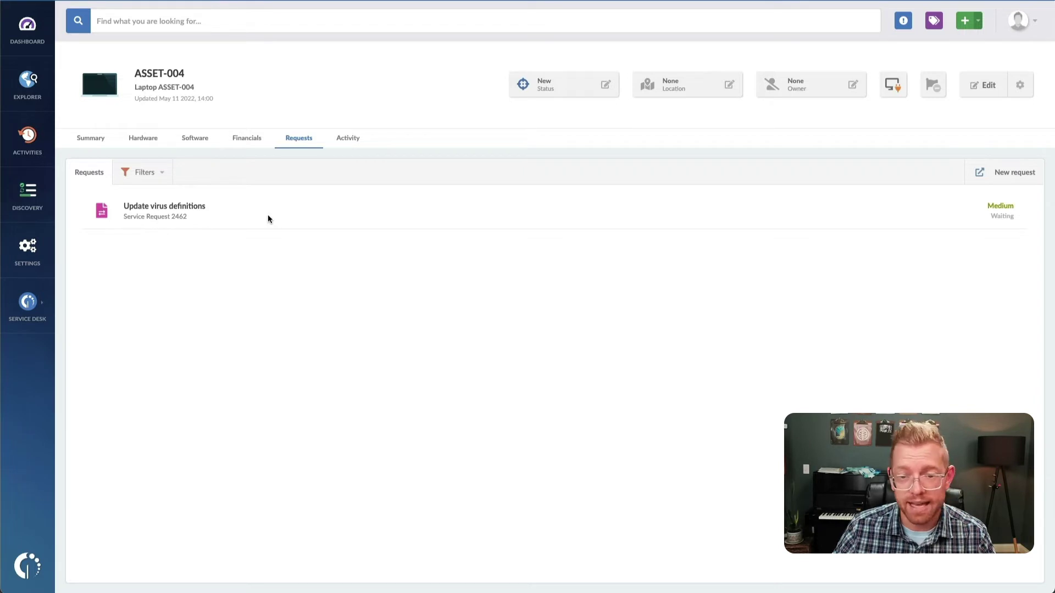
Open ASSET-004's Activity tab and scroll through the agent-reported change entries
{"action": "left_click", "coordinate": [352, 142]}
{"action": "scroll", "coordinate": [558, 336], "scroll_direction": "down", "scroll_amount": 1}
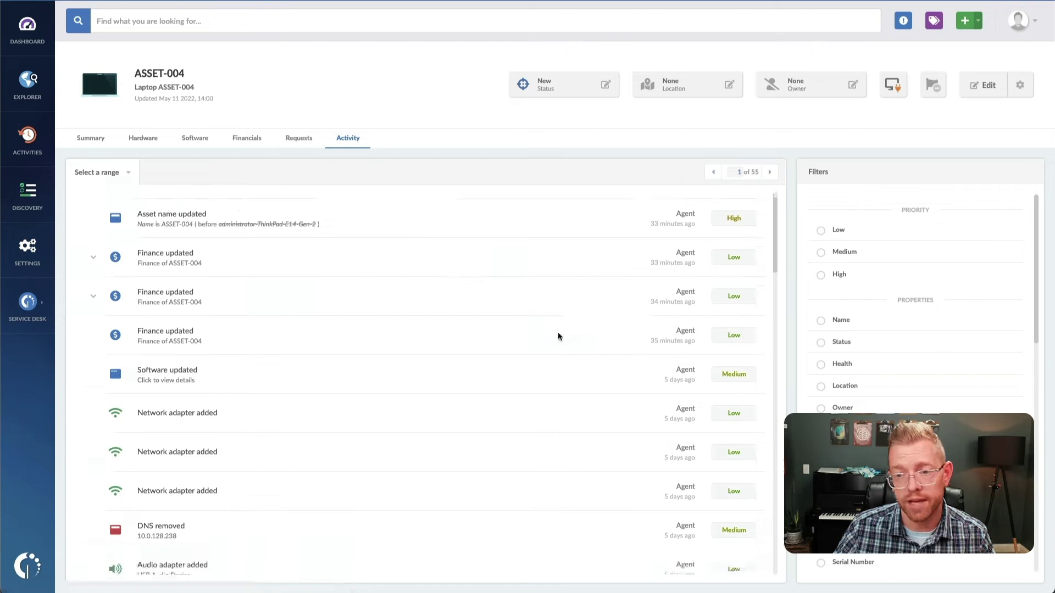
{"action": "scroll", "coordinate": [559, 337], "scroll_direction": "down", "scroll_amount": 5}
{"action": "scroll", "coordinate": [965, 349], "scroll_direction": "down", "scroll_amount": 1}
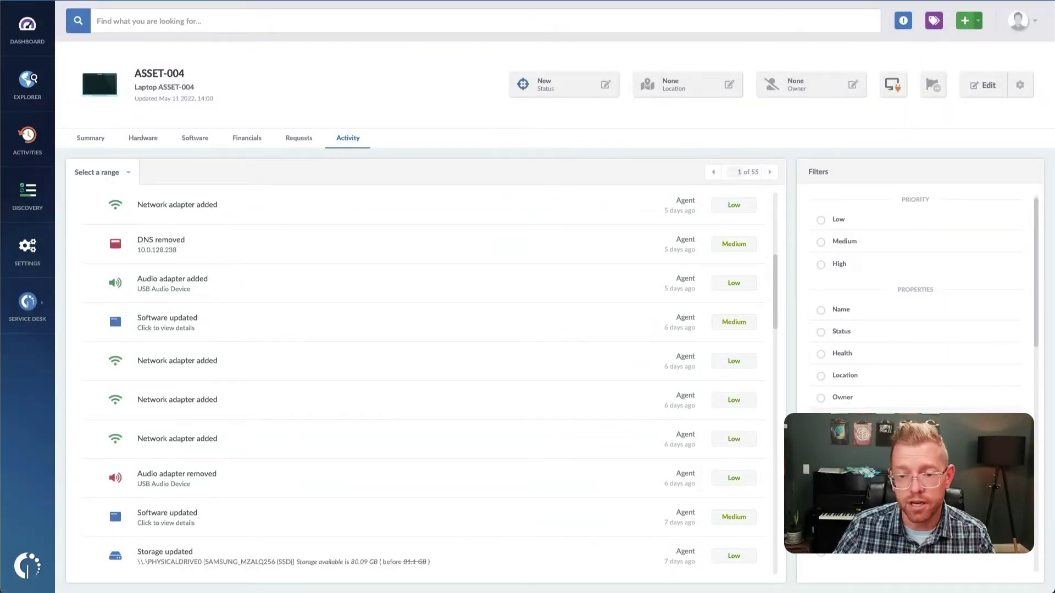
{"action": "scroll", "coordinate": [920, 330], "scroll_direction": "down", "scroll_amount": 10}
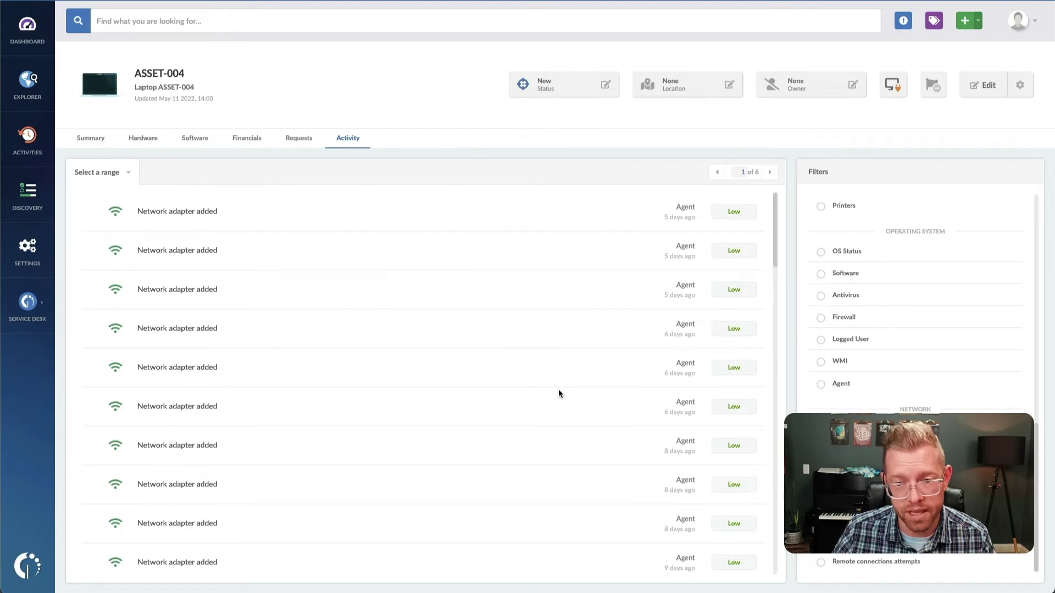
{"action": "scroll", "coordinate": [558, 390], "scroll_direction": "down", "scroll_amount": 2}
{"action": "scroll", "coordinate": [558, 392], "scroll_direction": "up", "scroll_amount": 2}
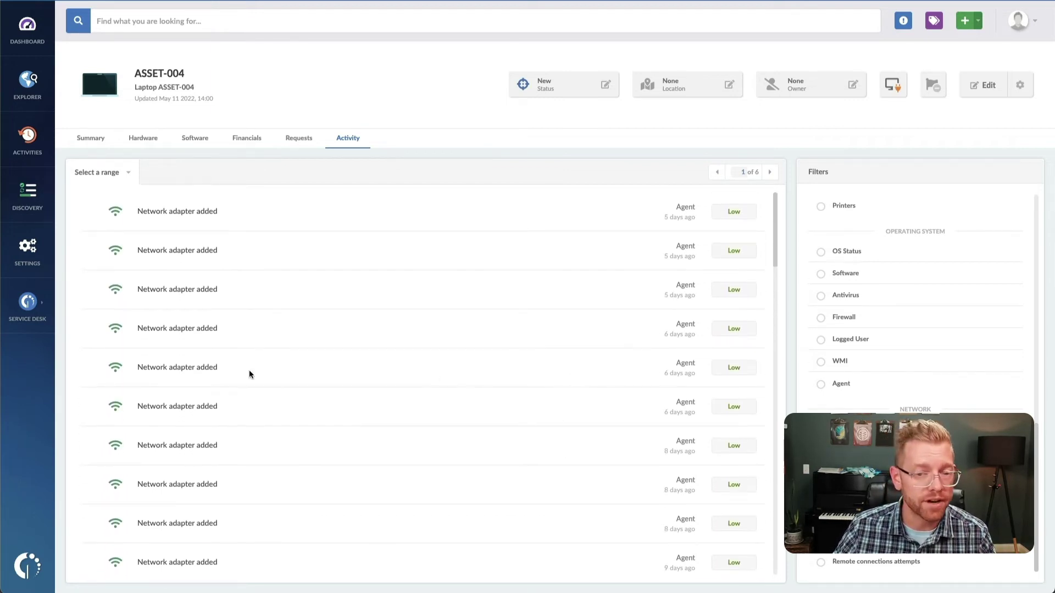
From Network settings' Discovery sources, edit InvGate scan and review its 10.10.98.0/23 range and ports
{"action": "left_click", "coordinate": [28, 258]}
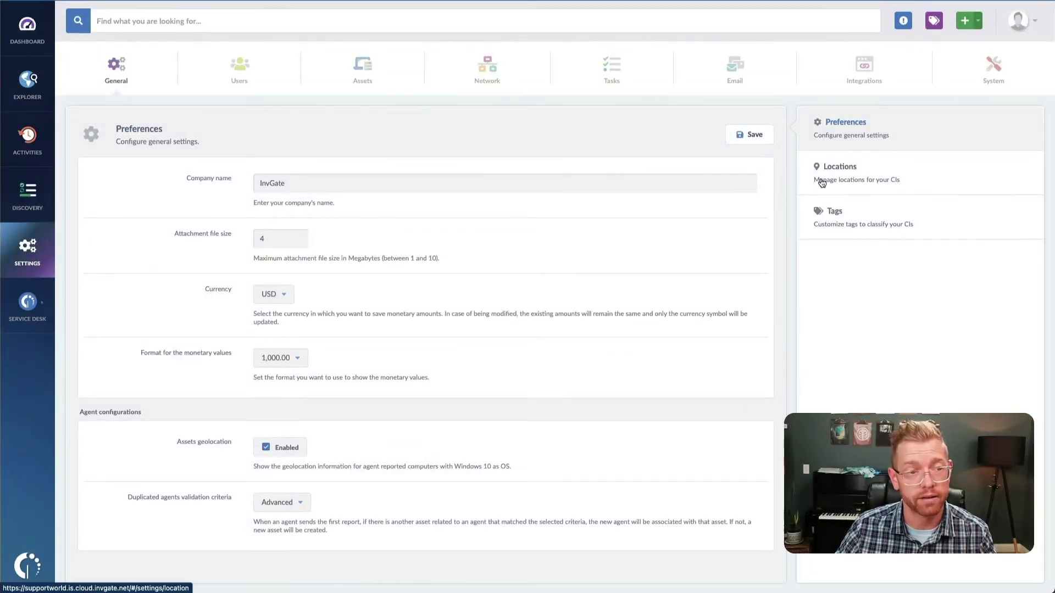
{"action": "left_click", "coordinate": [496, 87]}
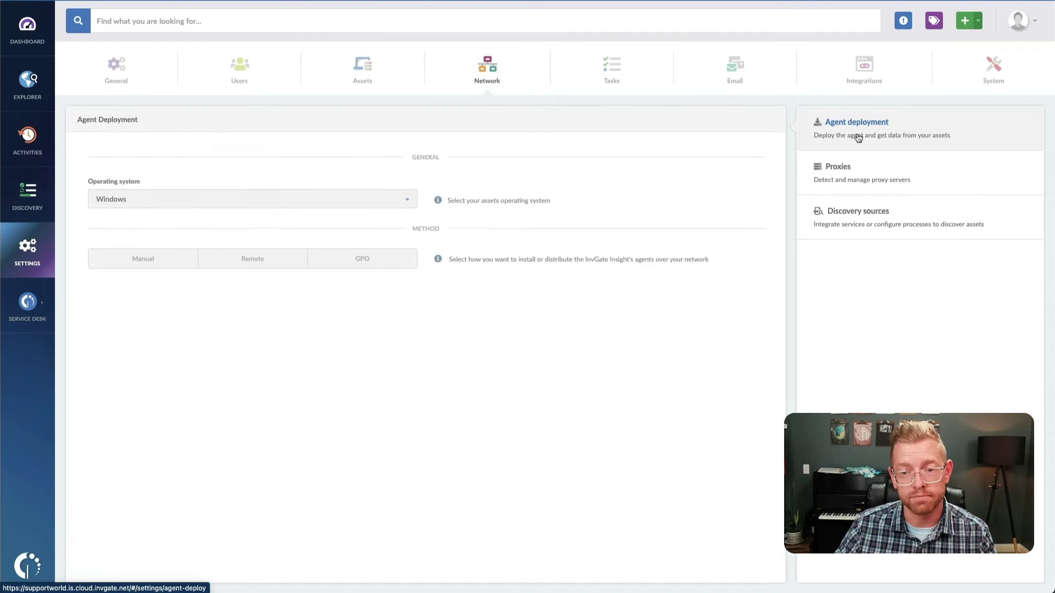
{"action": "left_click", "coordinate": [896, 171]}
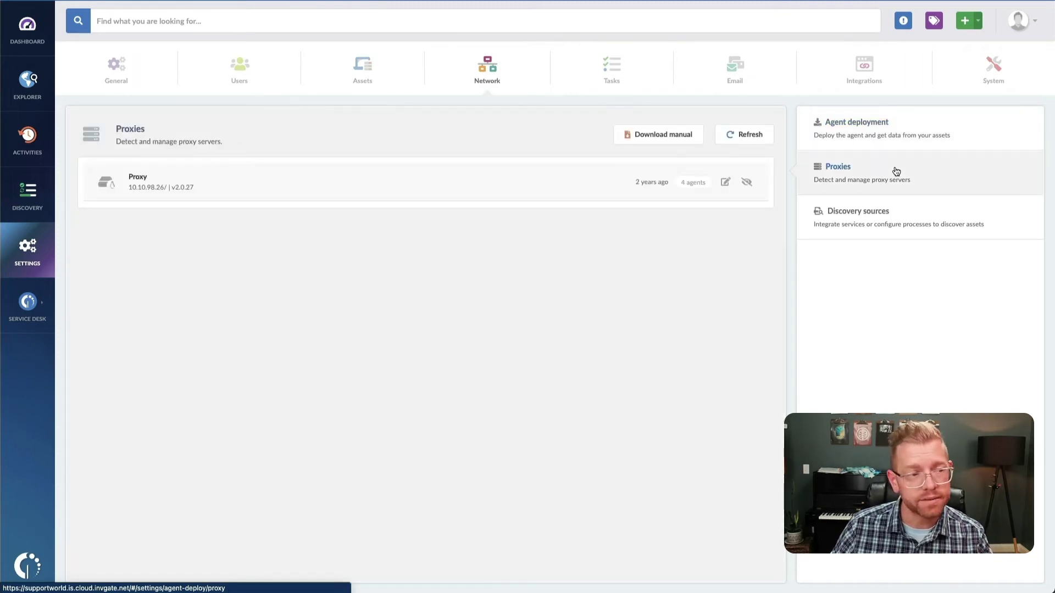
{"action": "left_click", "coordinate": [900, 216]}
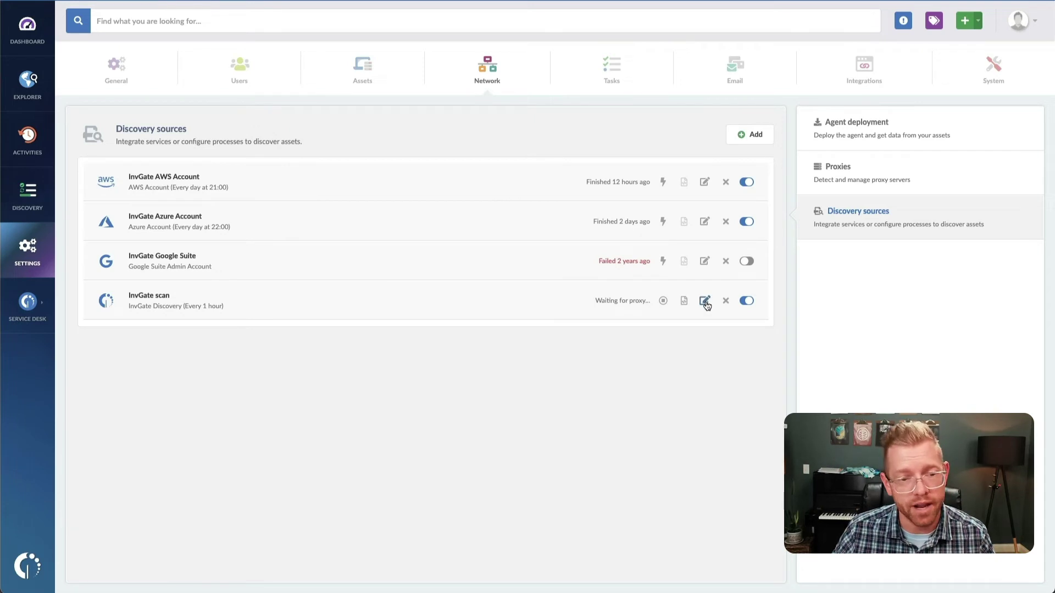
{"action": "left_click", "coordinate": [706, 301]}
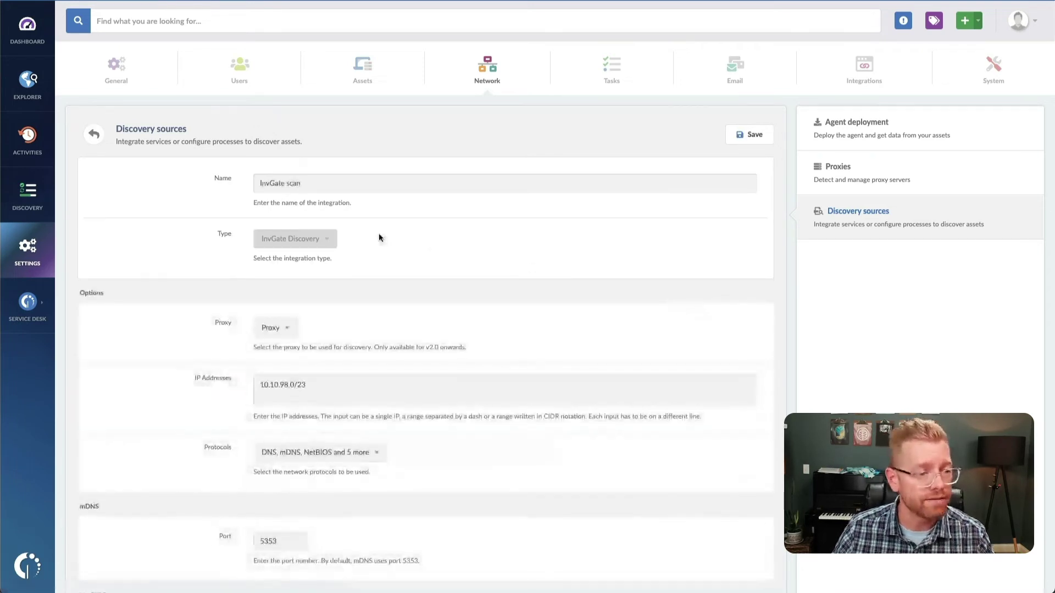
{"action": "scroll", "coordinate": [378, 236], "scroll_direction": "down", "scroll_amount": 1}
{"action": "scroll", "coordinate": [379, 237], "scroll_direction": "down", "scroll_amount": 8}
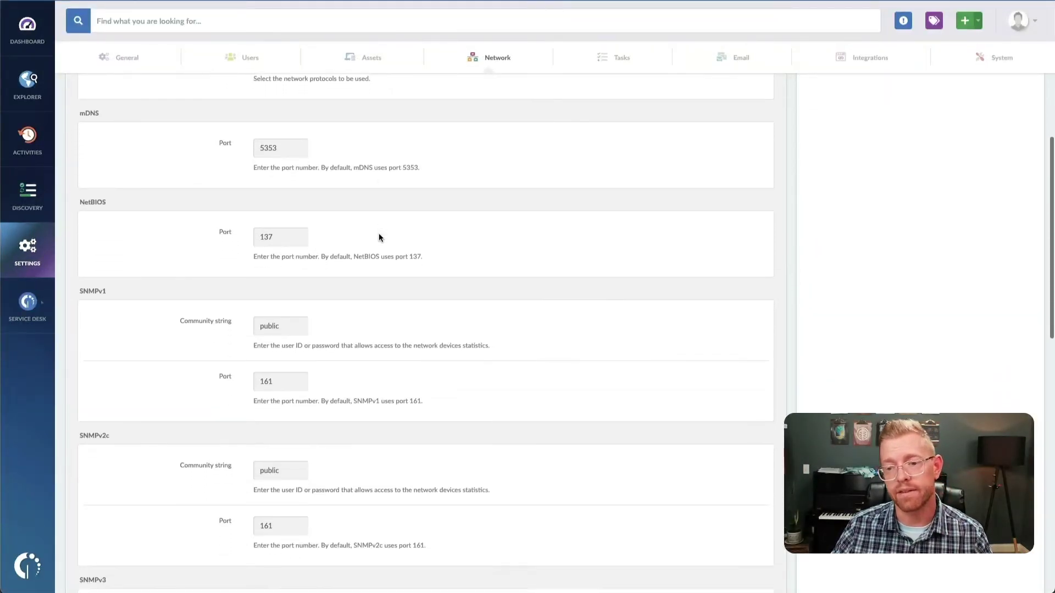
{"action": "scroll", "coordinate": [379, 236], "scroll_direction": "down", "scroll_amount": 1}
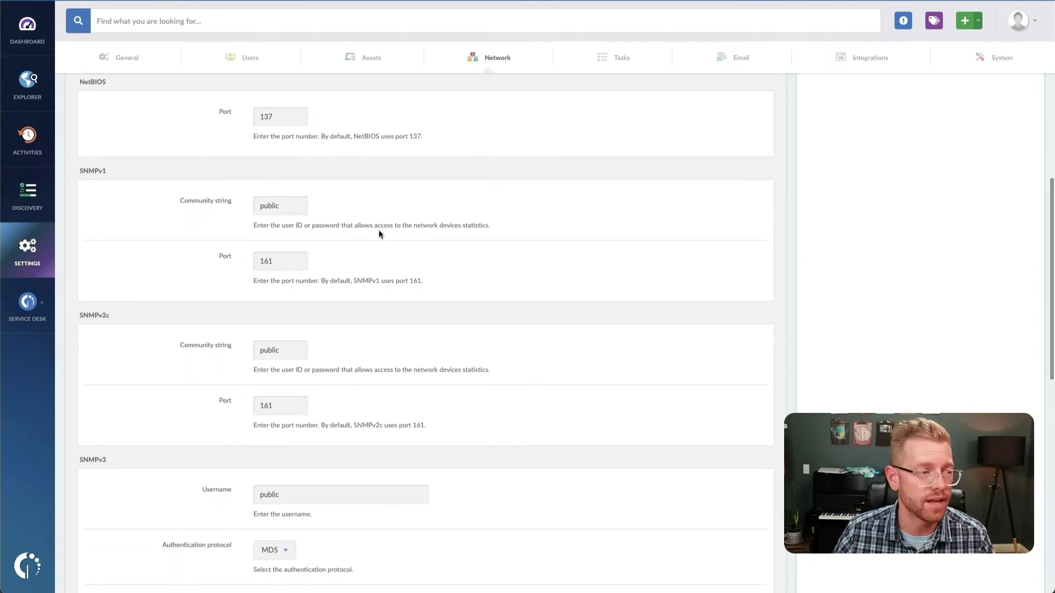
Switch the Discovery status filter from Pending to All and browse the 292 devices
{"action": "left_click", "coordinate": [34, 196]}
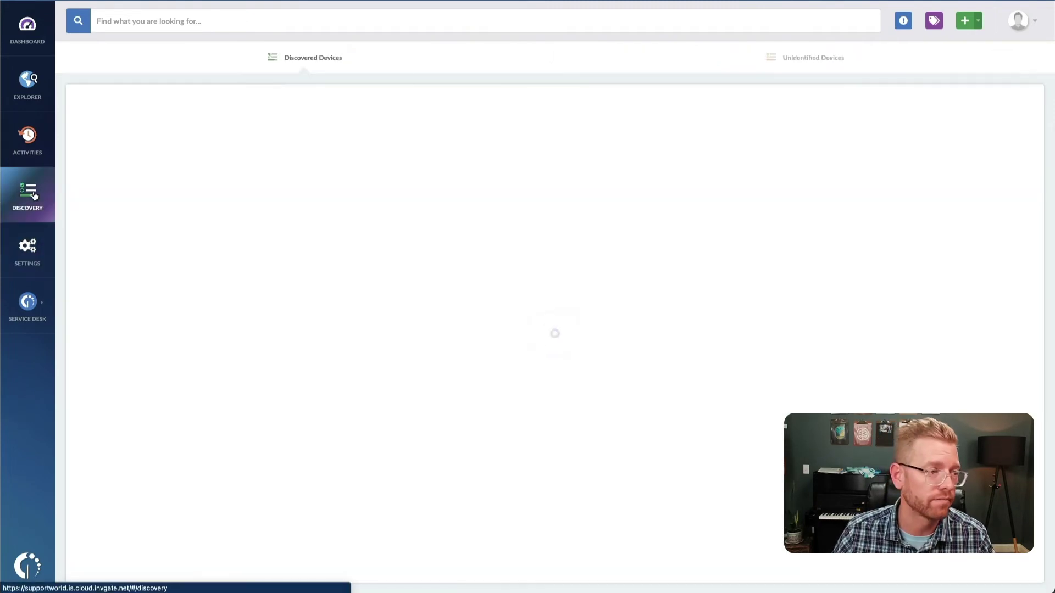
{"action": "left_click", "coordinate": [189, 98]}
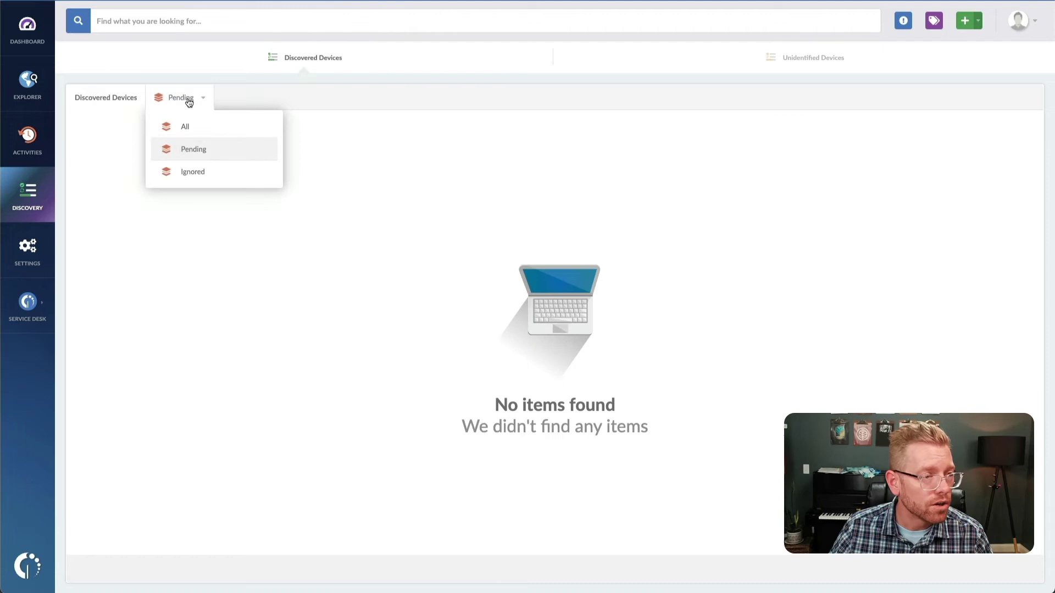
{"action": "left_click", "coordinate": [194, 125]}
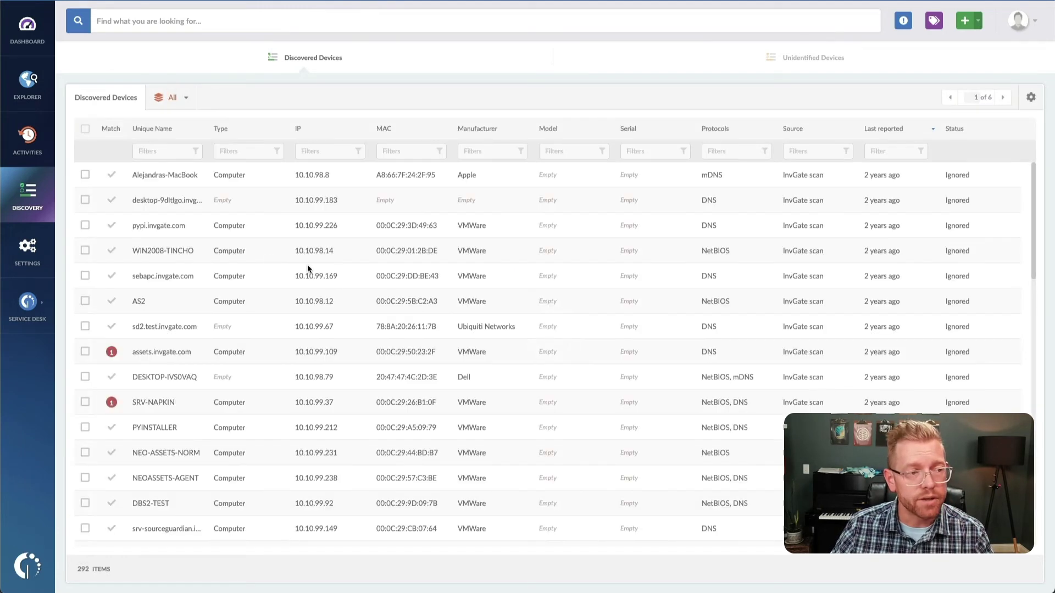
{"action": "scroll", "coordinate": [413, 311], "scroll_direction": "down", "scroll_amount": 5}
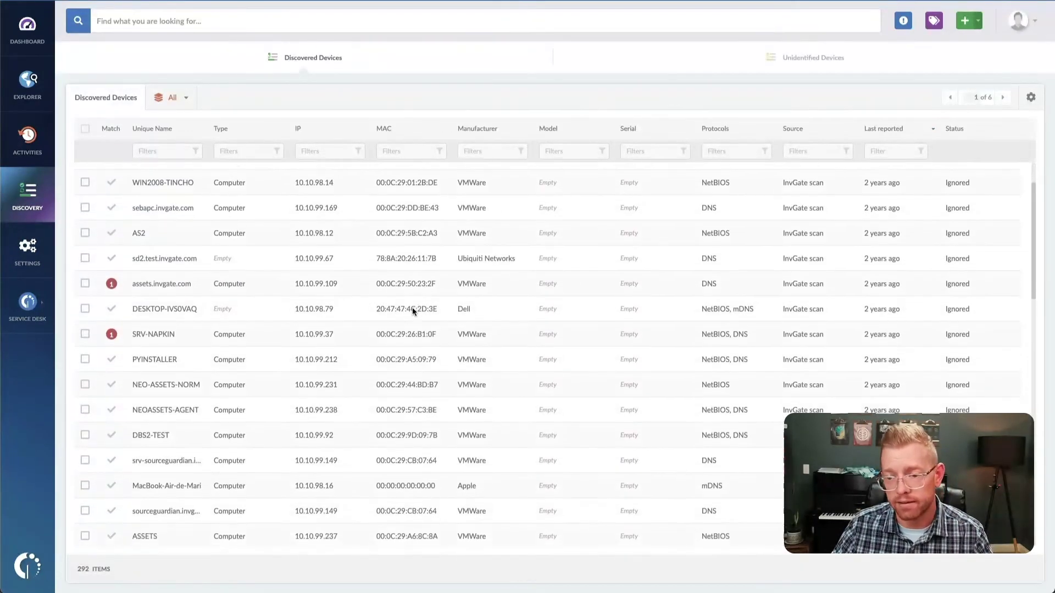
{"action": "scroll", "coordinate": [412, 311], "scroll_direction": "down", "scroll_amount": 3}
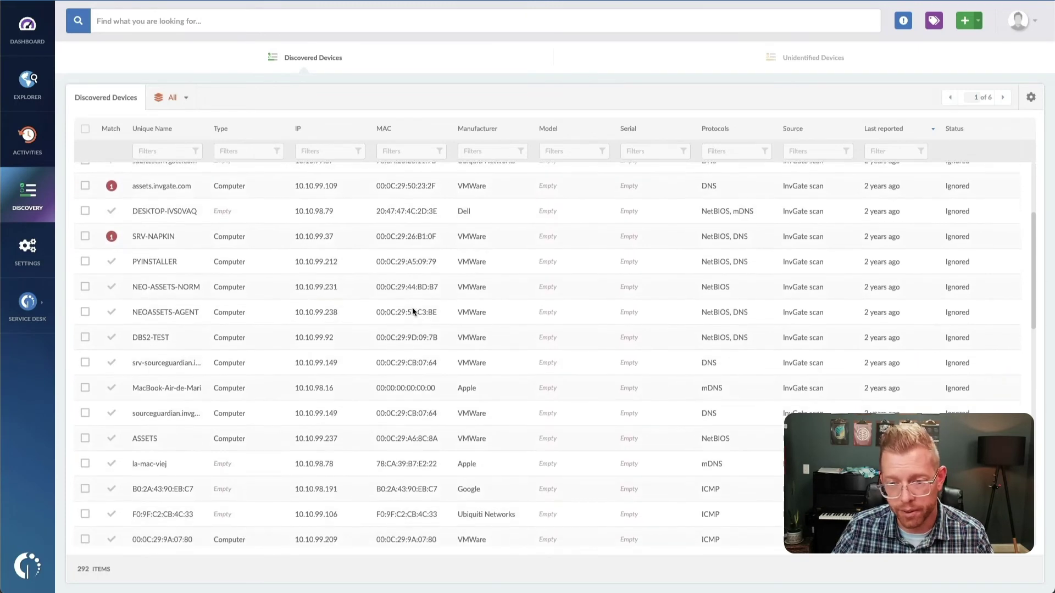
{"action": "scroll", "coordinate": [413, 309], "scroll_direction": "down", "scroll_amount": 1}
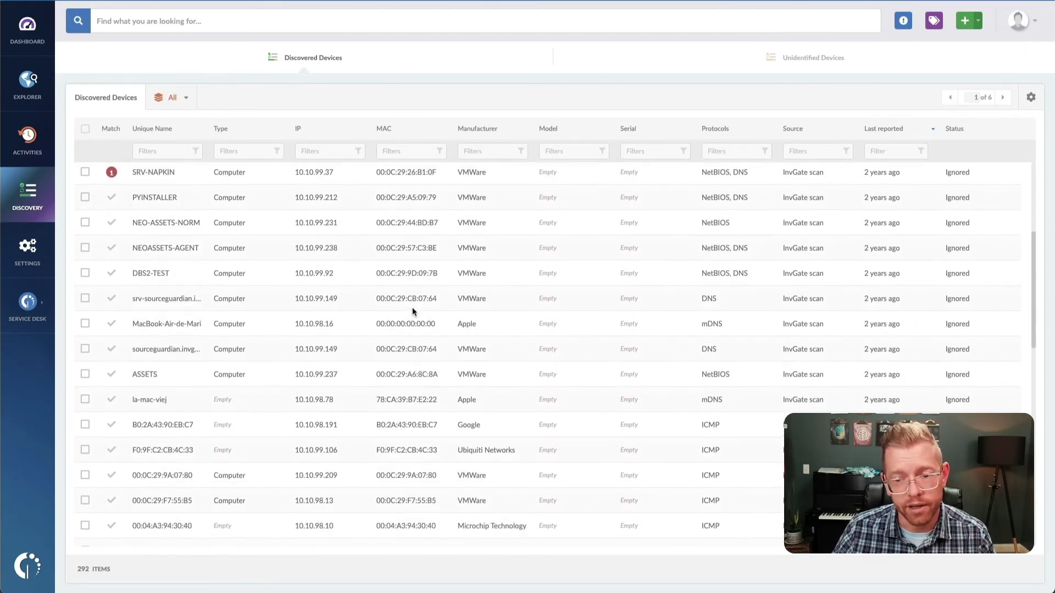
{"action": "scroll", "coordinate": [413, 311], "scroll_direction": "down", "scroll_amount": 3}
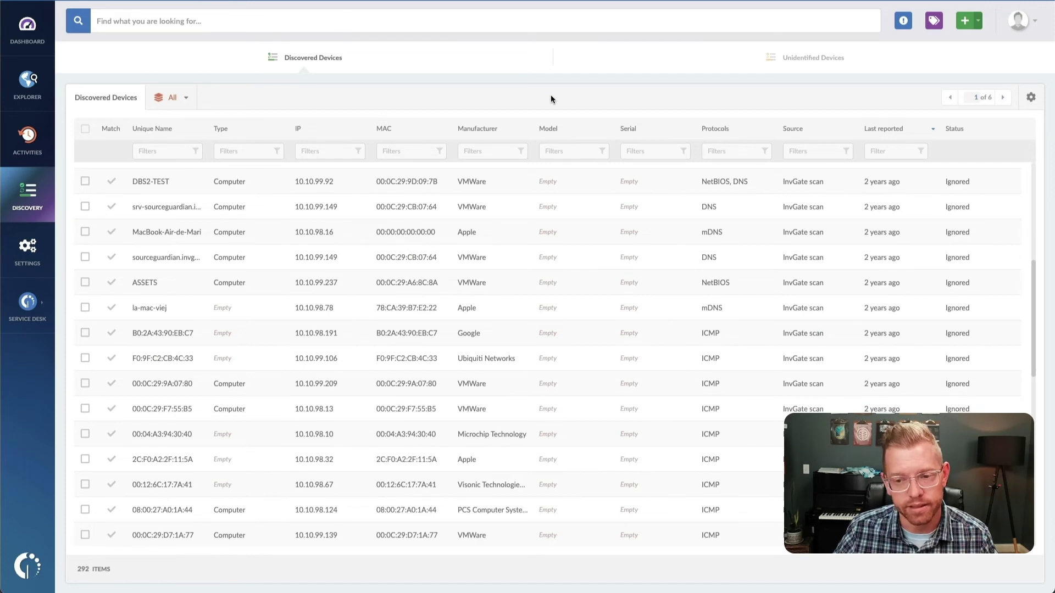
Search the inventory for Software Name contains 'chrome', listing six titles including Google Chrome
{"action": "left_click", "coordinate": [258, 24]}
{"action": "type", "text": "so"}
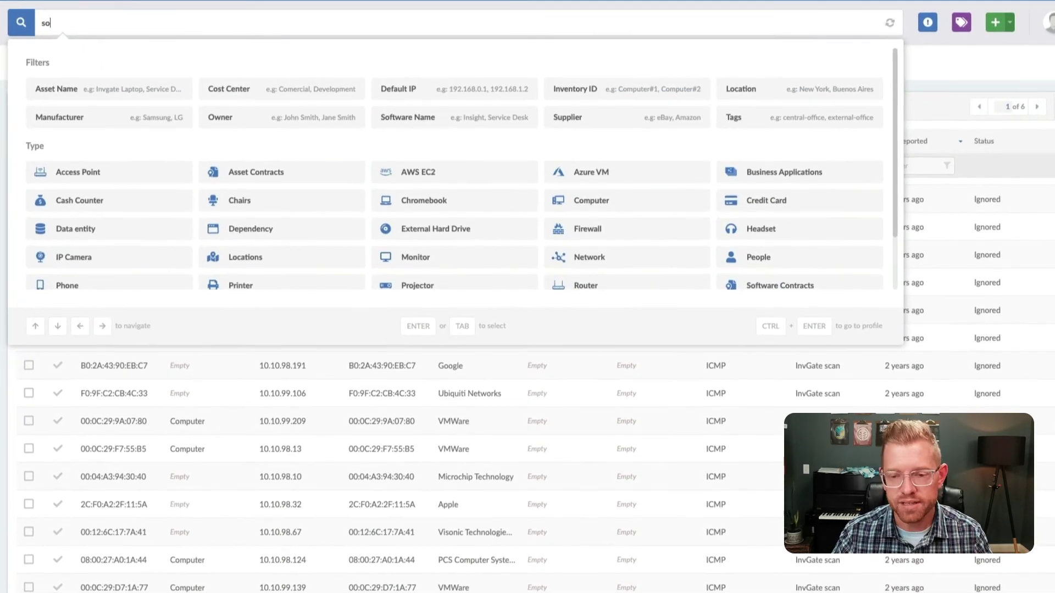
{"action": "type", "text": "ftware"}
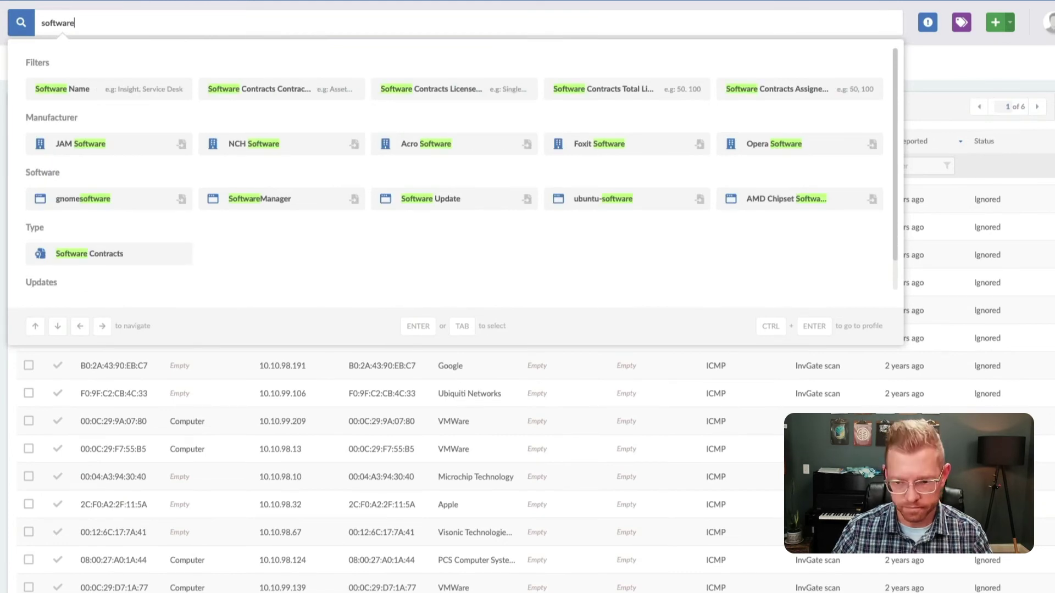
{"action": "key", "text": "Down"}
{"action": "key", "text": "Return"}
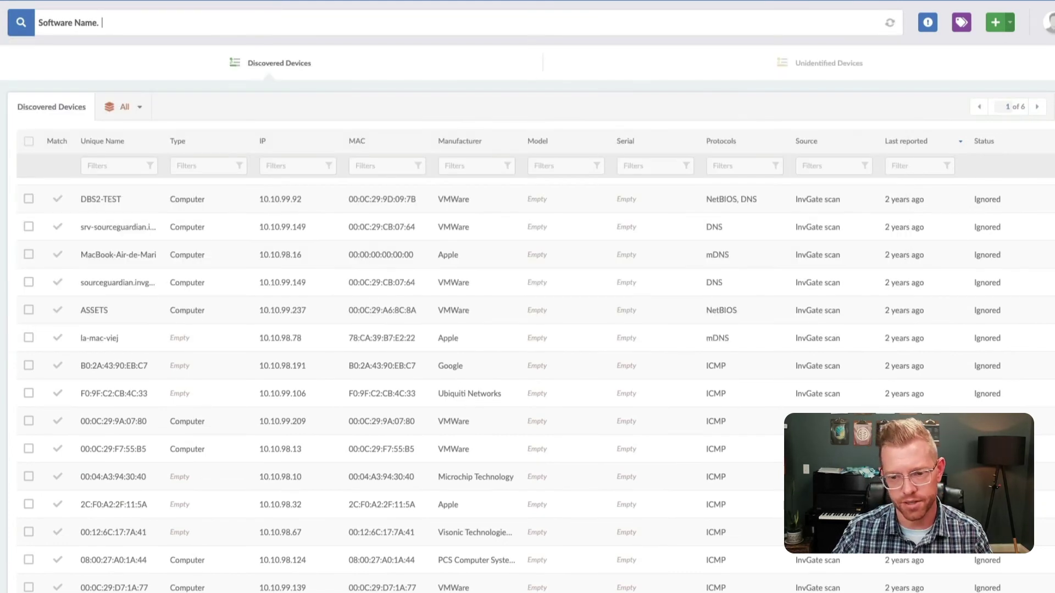
{"action": "key", "text": "Right"}
{"action": "key", "text": "Right"}
{"action": "key", "text": "Right"}
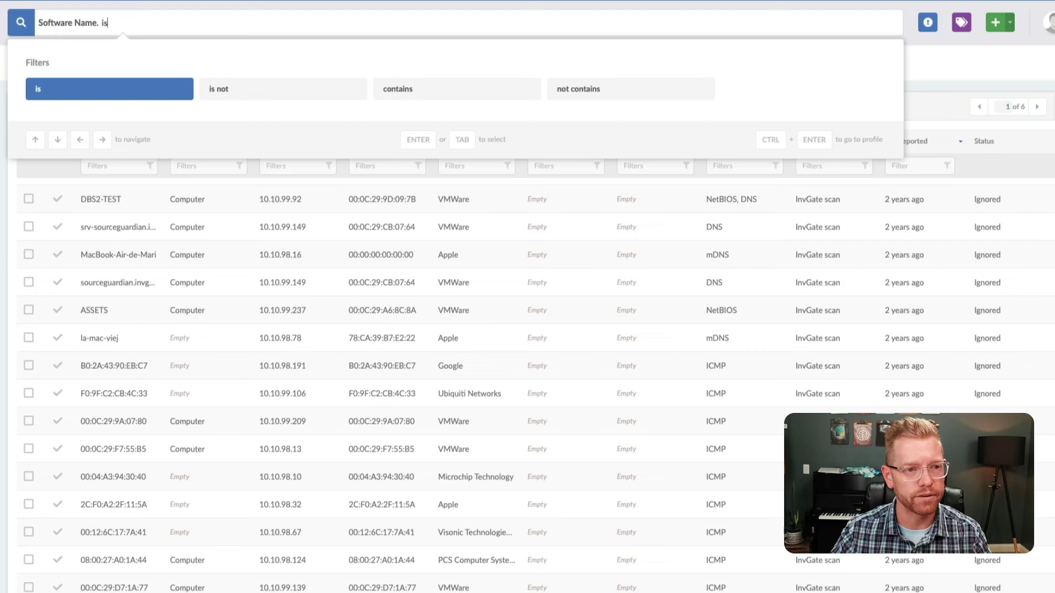
{"action": "key", "text": "Return"}
{"action": "type", "text": "chr"}
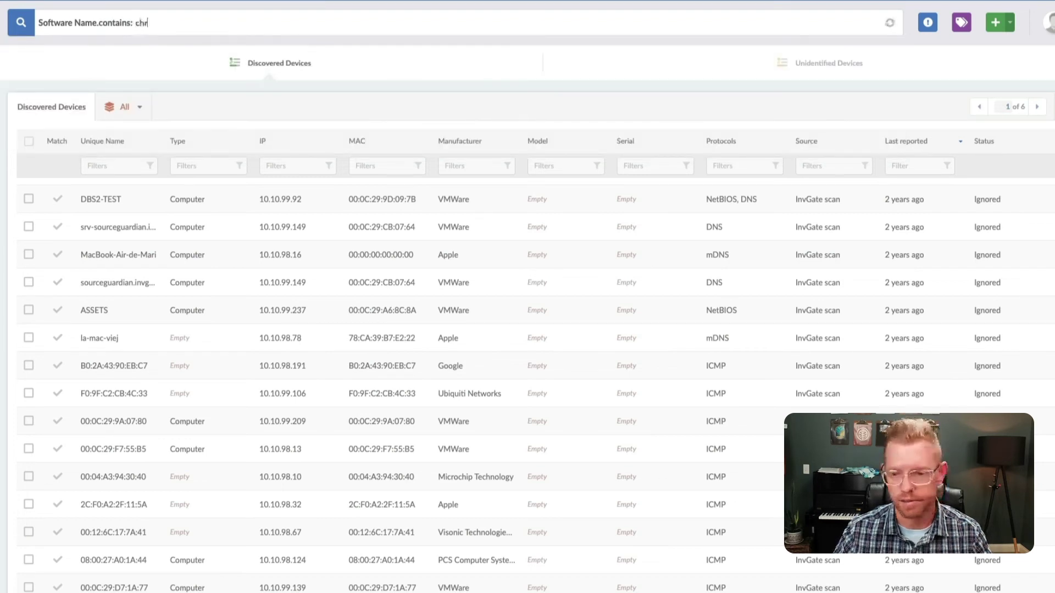
{"action": "type", "text": "ome"}
{"action": "key", "text": "Return"}
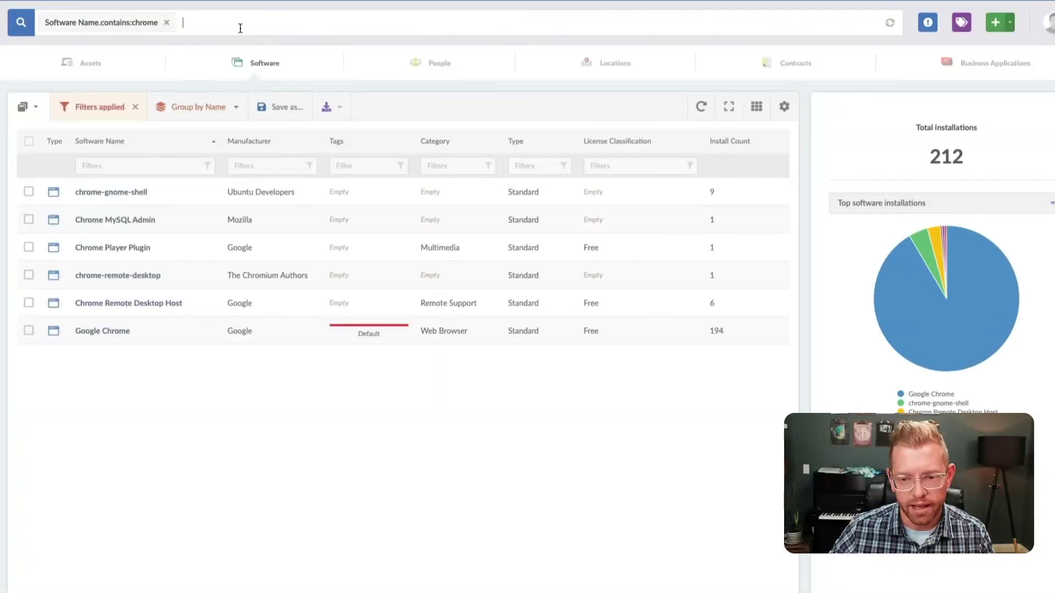
Open Google Chrome's installation details from the search results
{"action": "left_click", "coordinate": [109, 332]}
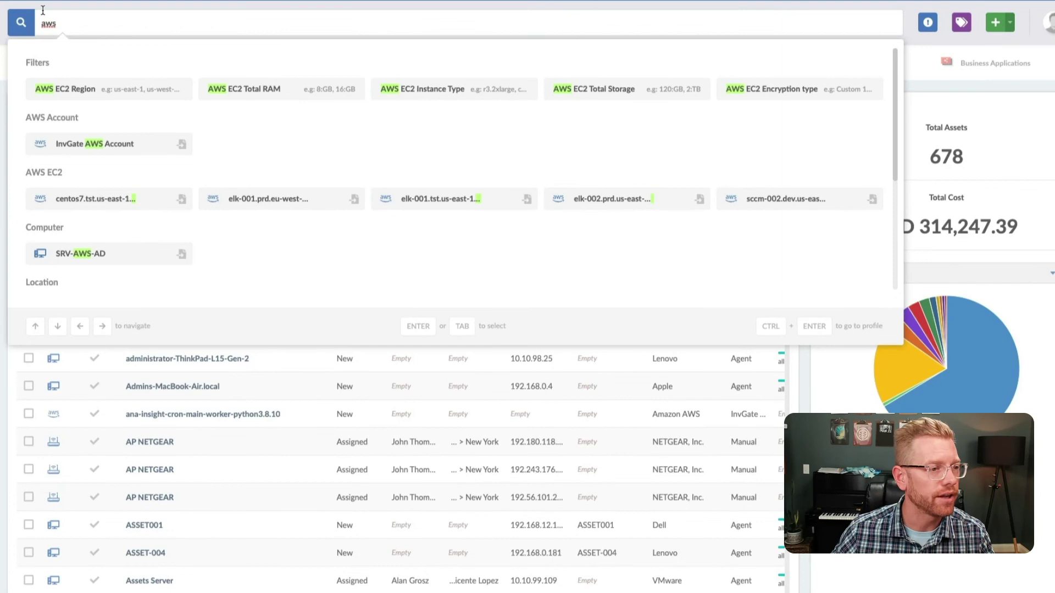
Open the InvGate AWS Account page from the aws search suggestions
{"action": "left_click", "coordinate": [181, 144]}
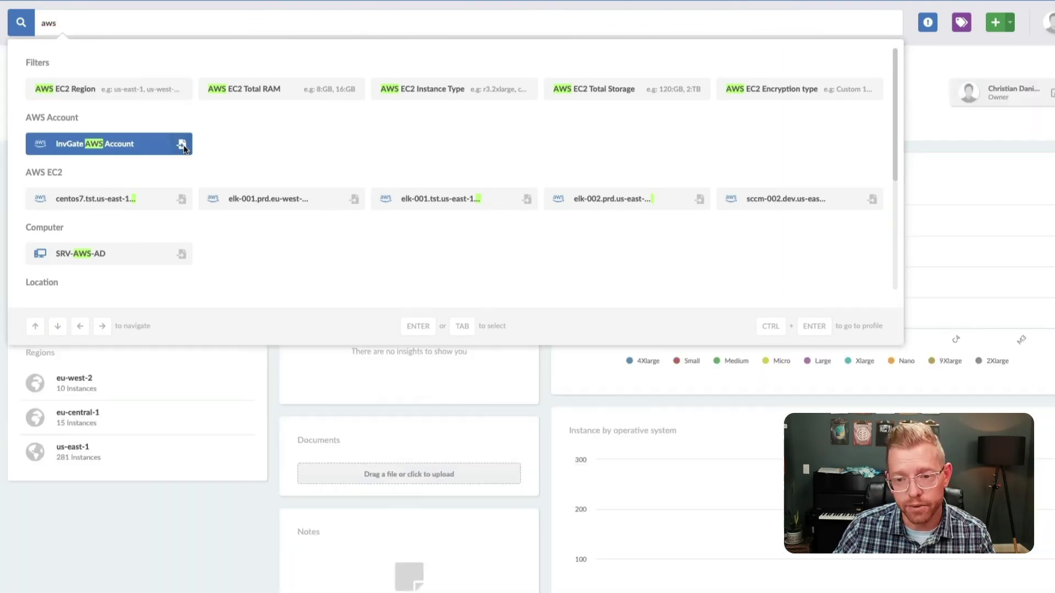